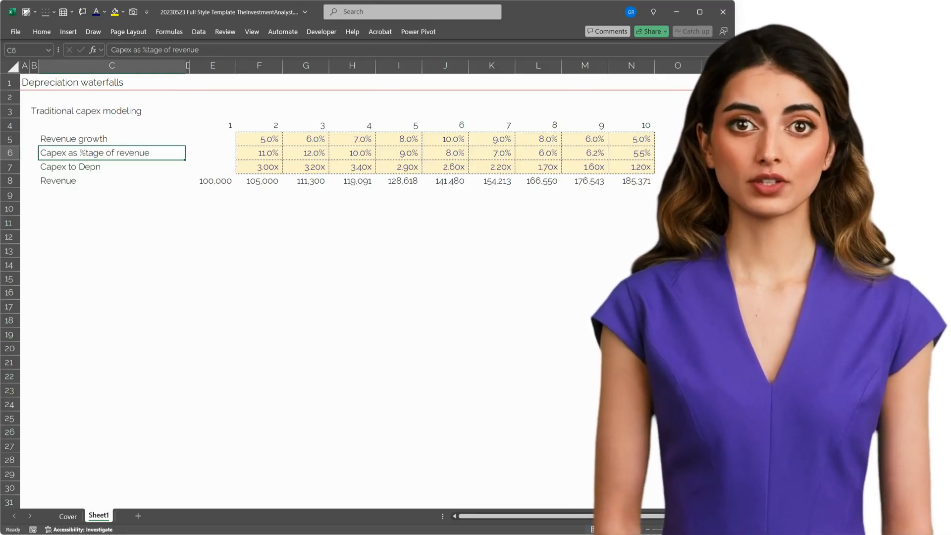
Step: Examine the capex percentages of revenue for years 3 to 6 against the revenue growth rates above them
key("Right")
key("Right")
key("Right")
key("Right")
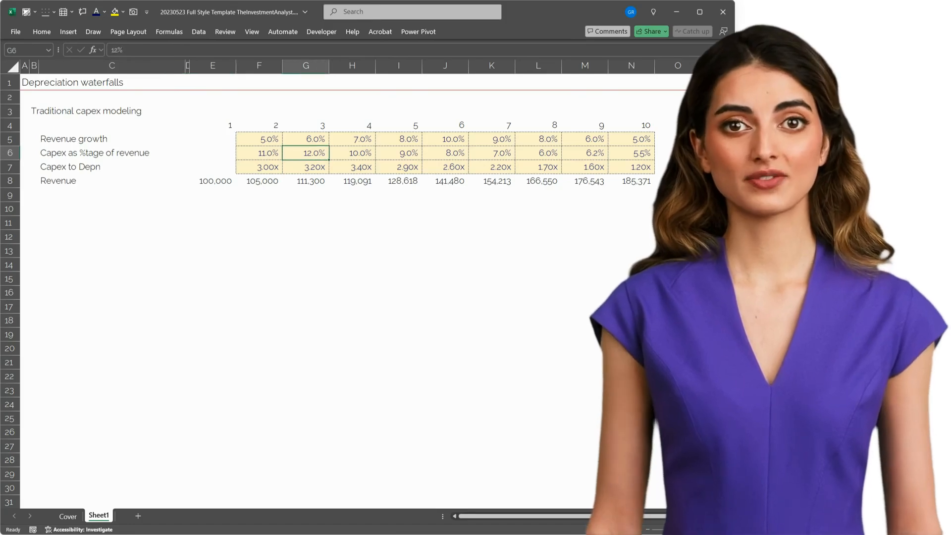
key("ctrl+space")
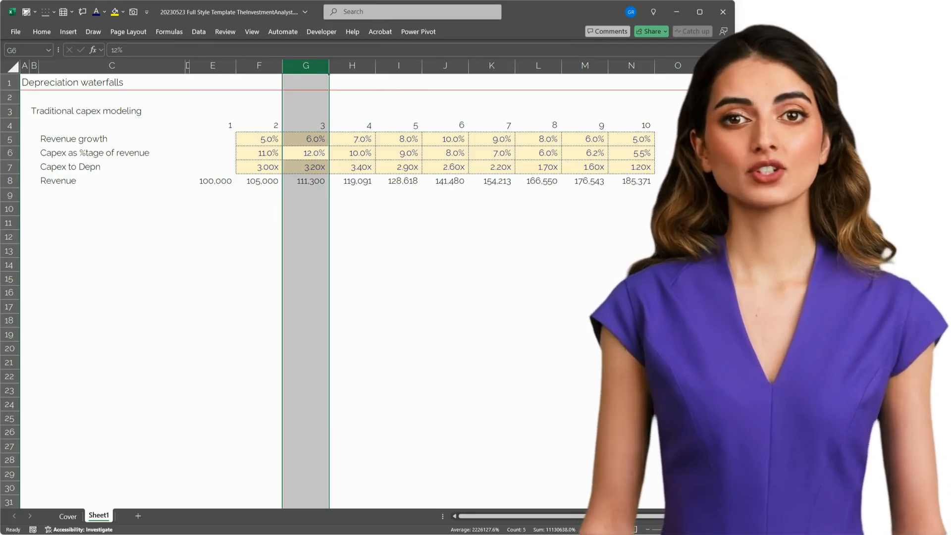
key("Left")
key("Right")
key("shift+Right")
key("shift+Right")
key("shift+Right")
key("Up")
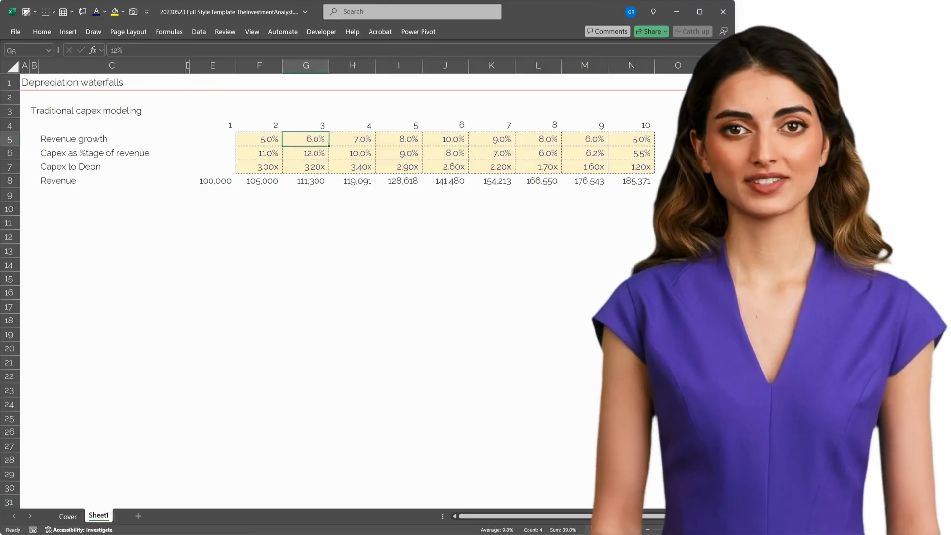
key("Right")
key("shift+Right")
key("Left")
key("Down")
key("shift+Right")
key("shift+Right")
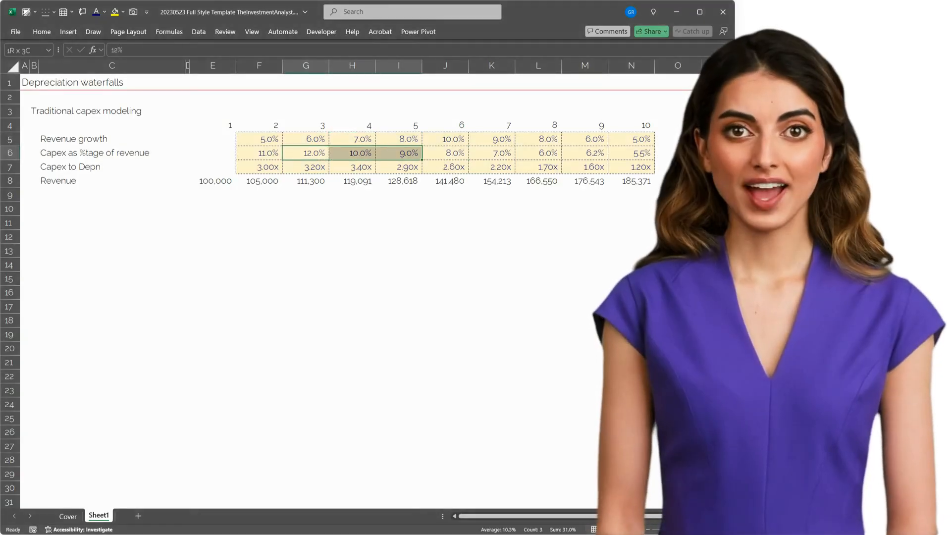
key("shift+Right")
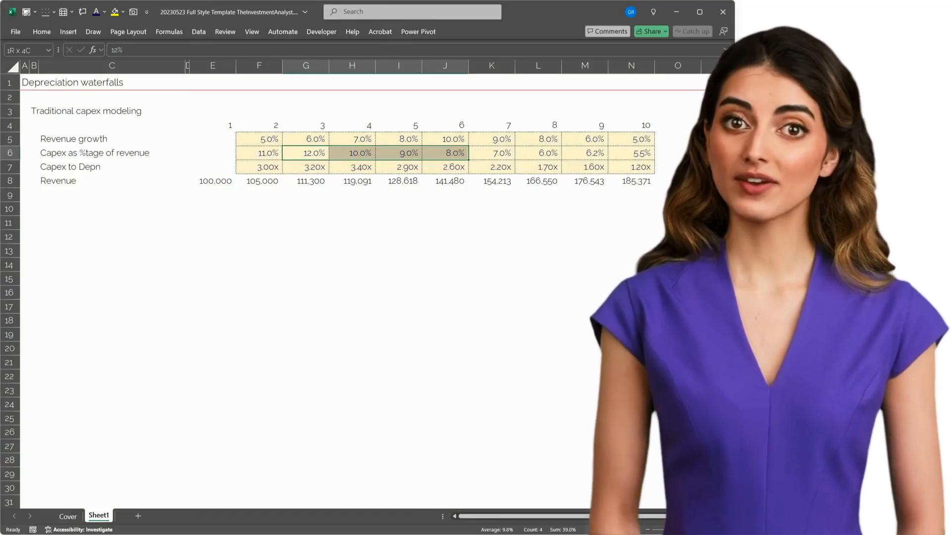
Step: Compare the revenue growth rates for years 3 to 6 with the early-year capex percentages in row 6
key("Up")
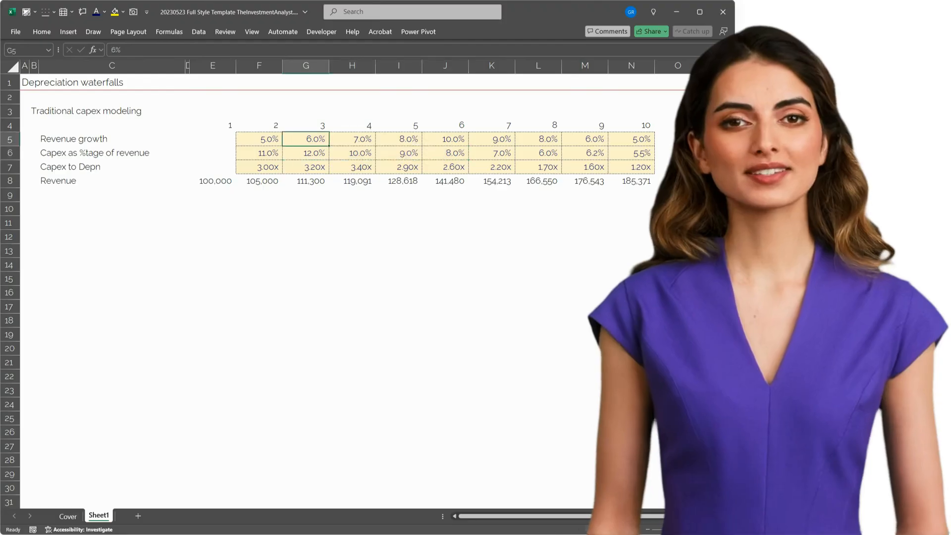
key("Right")
key("shift+Right")
key("shift+Right")
key("shift+Right")
key("Left")
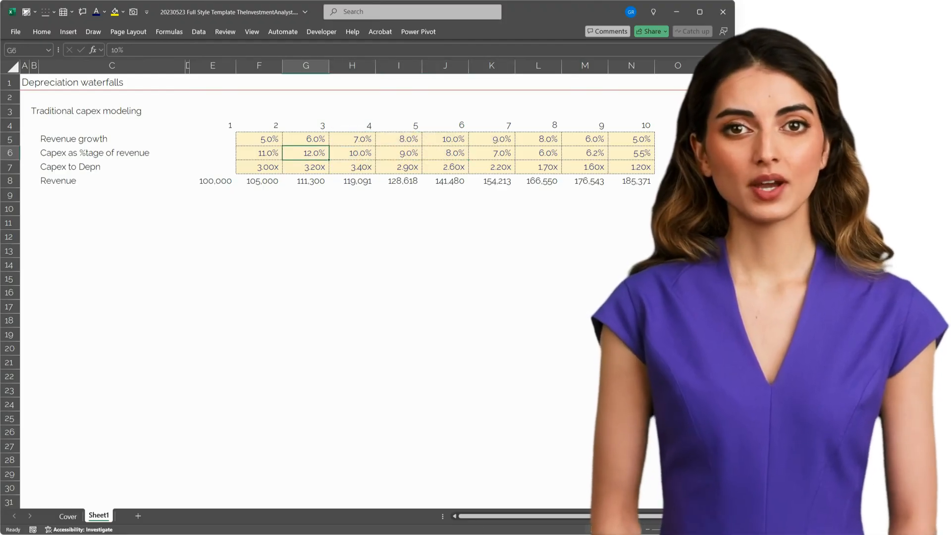
key("Left")
key("Down")
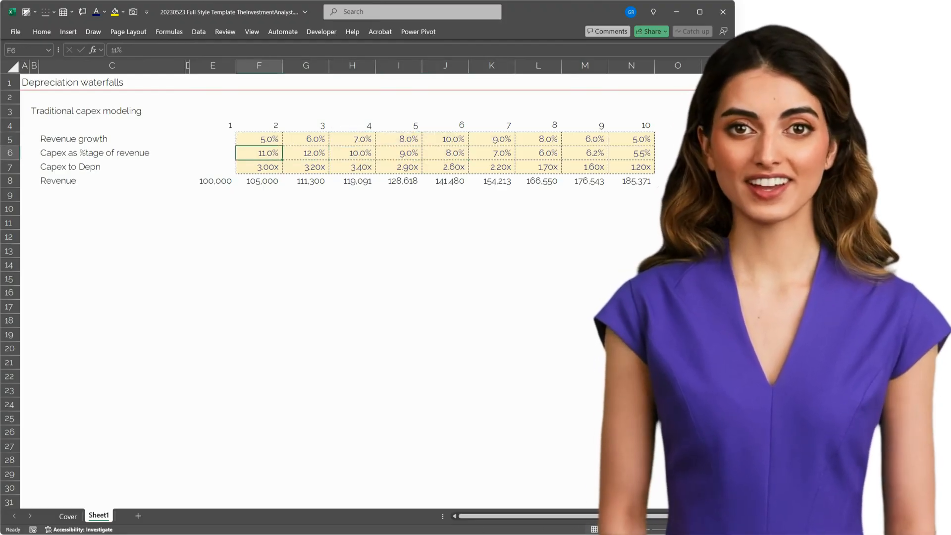
key("shift+Right")
key("shift+Right")
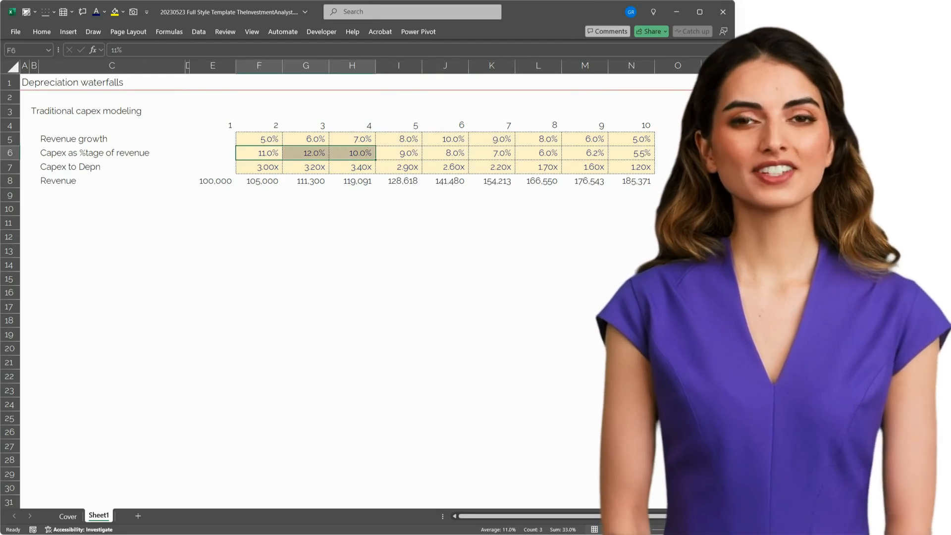
key("Right")
key("Up")
key("shift+Right")
key("shift+Right")
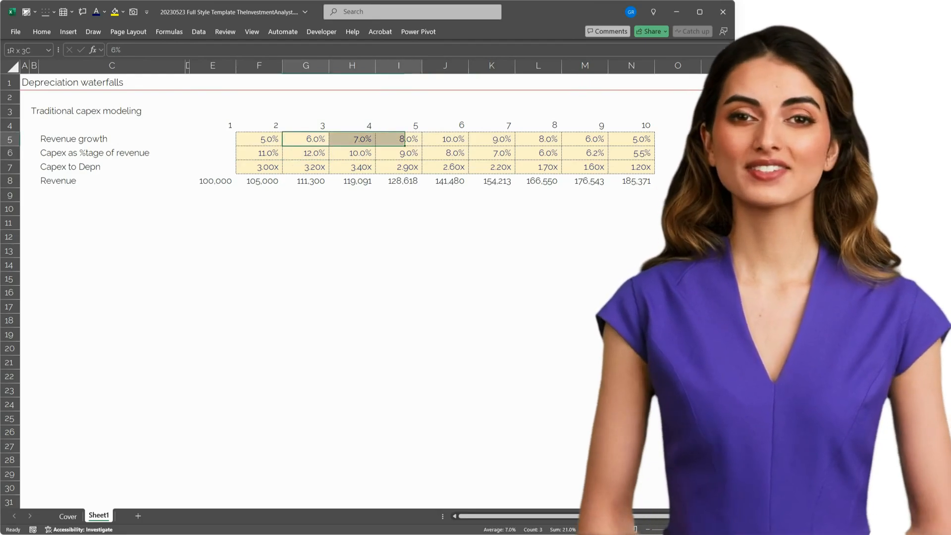
key("shift+Right")
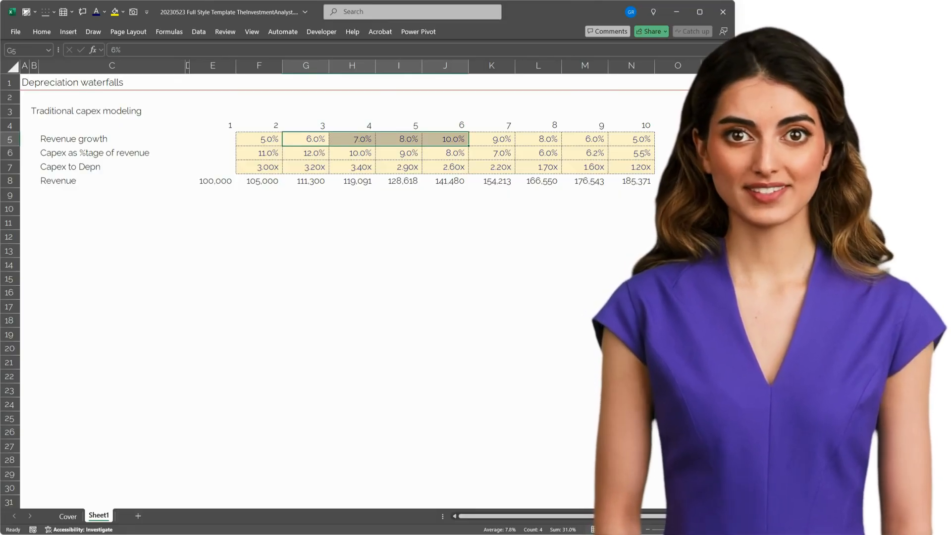
key("Down")
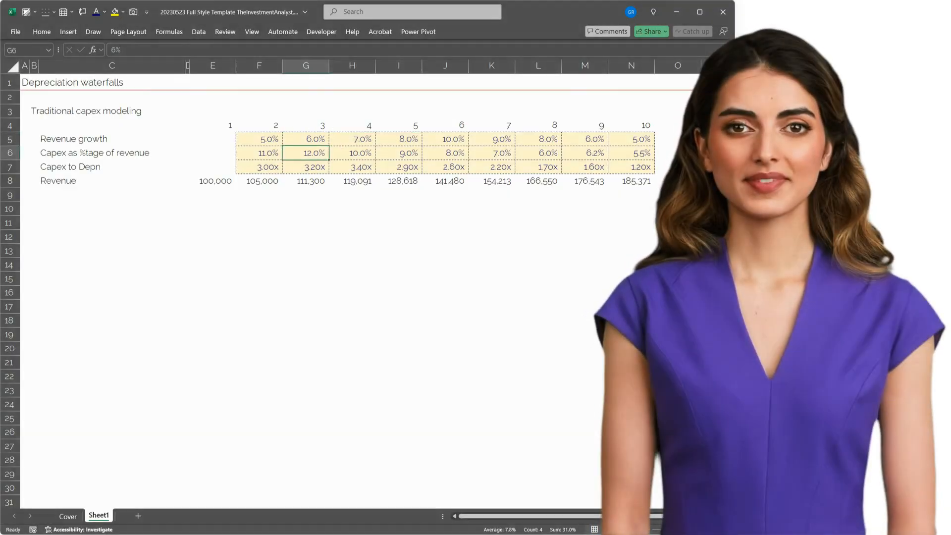
Step: Add the row label "Capex" in C9, below Revenue
key("Left")
key("Left")
key("Left")
key("Left")
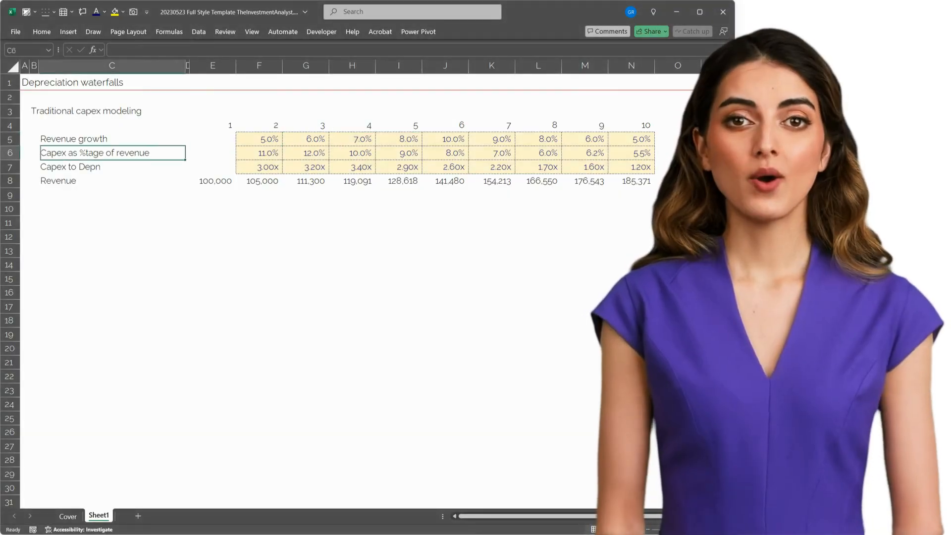
key("Down")
key("Down")
key("Down")
type("Capex")
key("Return")
key("Up")
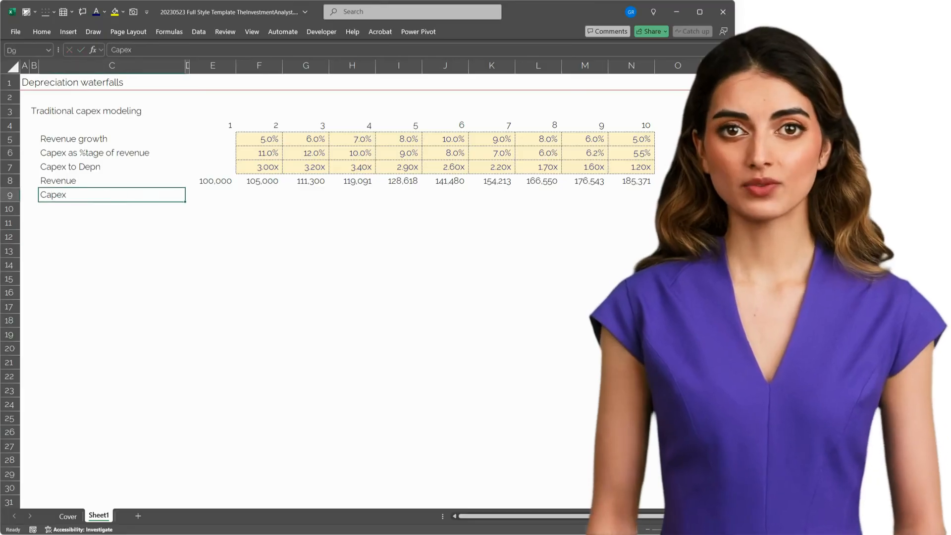
Step: Calculate year 2 capex in F9 as revenue times the capex percentage with the formula =F8*F6
key("Right")
key("Right")
key("Right")
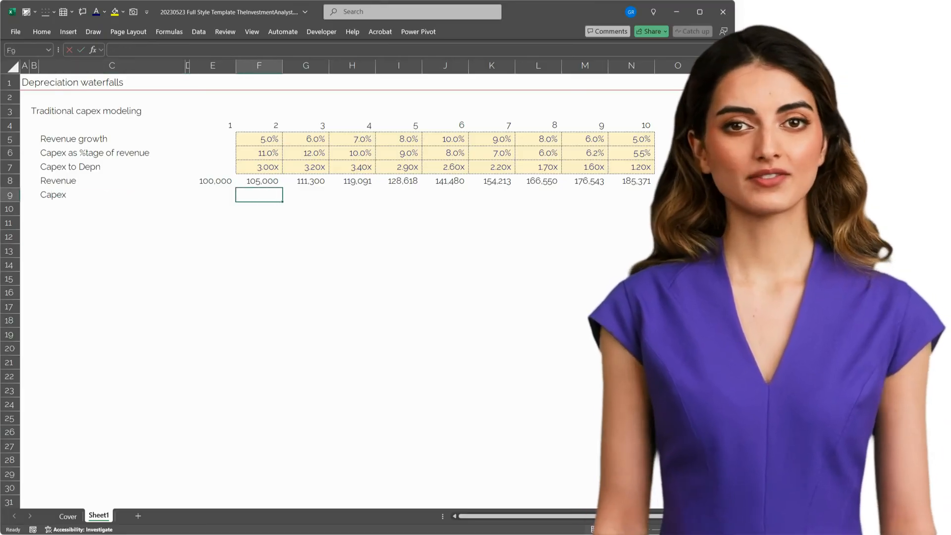
type("=")
key("Up")
type("*")
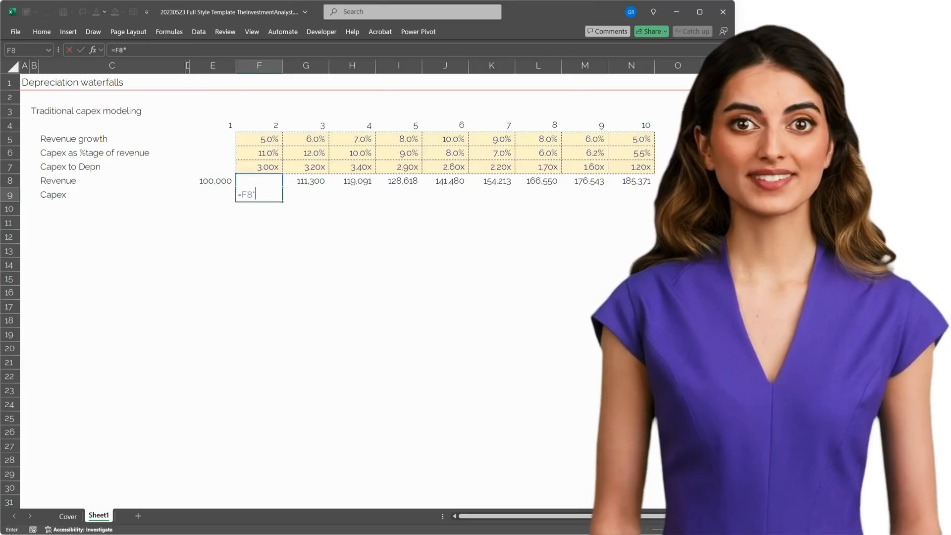
key("Up")
key("Up")
key("Up")
key("Return")
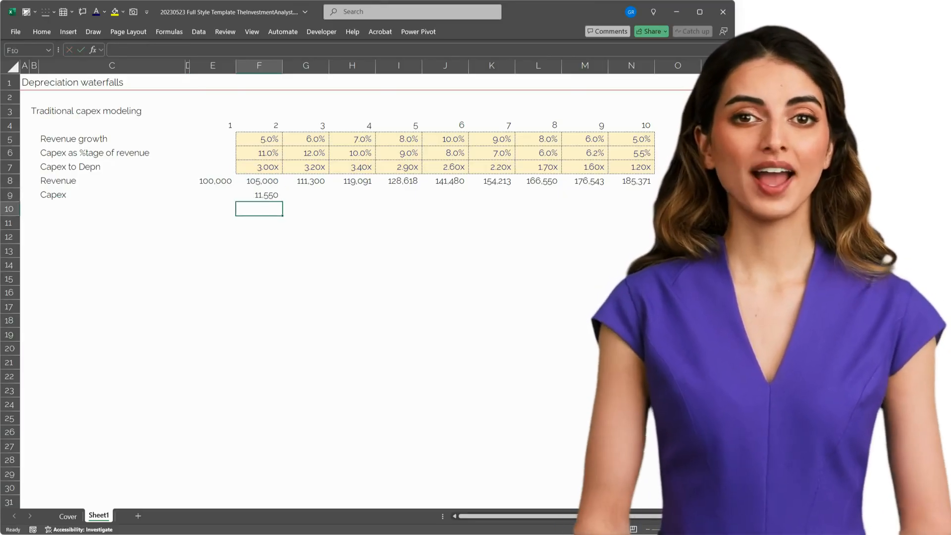
Step: Check the capex formula in F9 and fill it across the row through N9
key("Up")
key("shift+Right")
key("shift+Right")
key("shift+Right")
key("shift+Right")
key("shift+Right")
key("shift+Right")
key("shift+Right")
key("shift+Right")
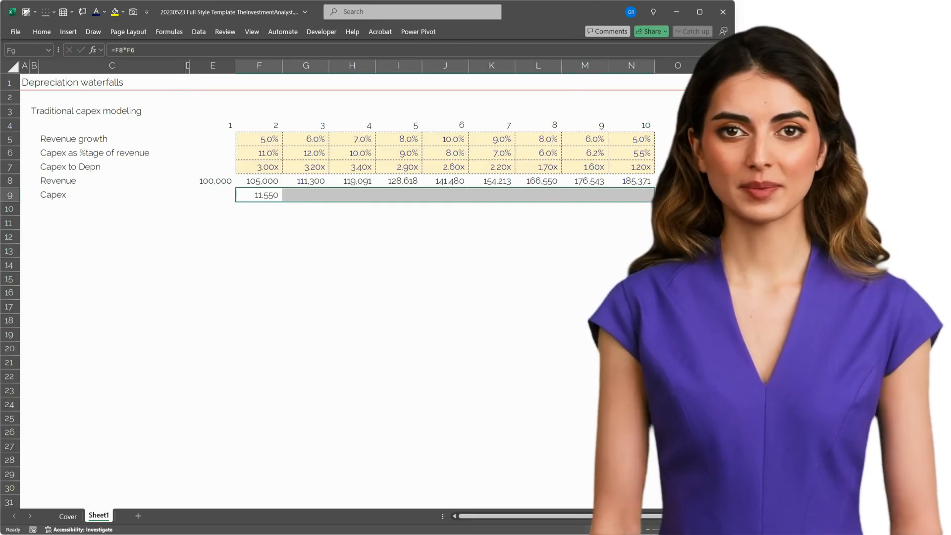
key("F2")
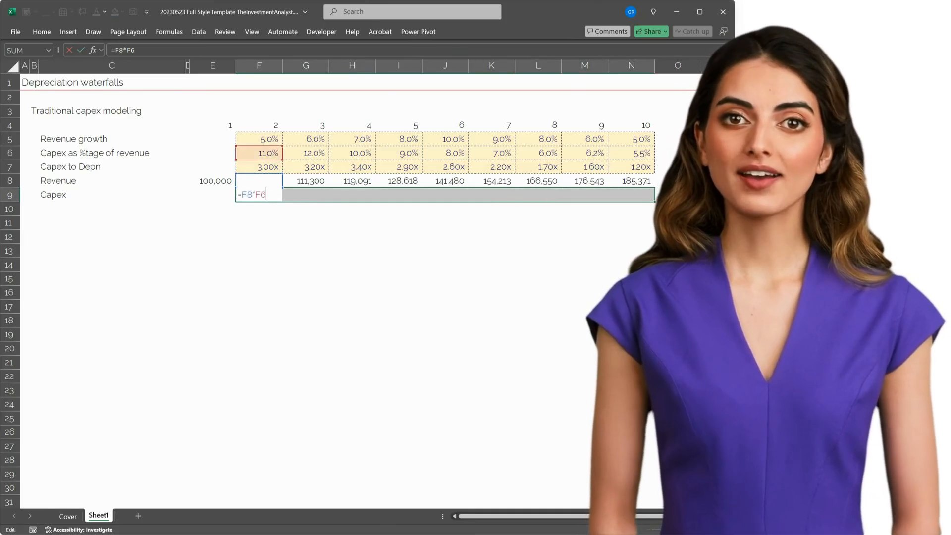
key("Escape")
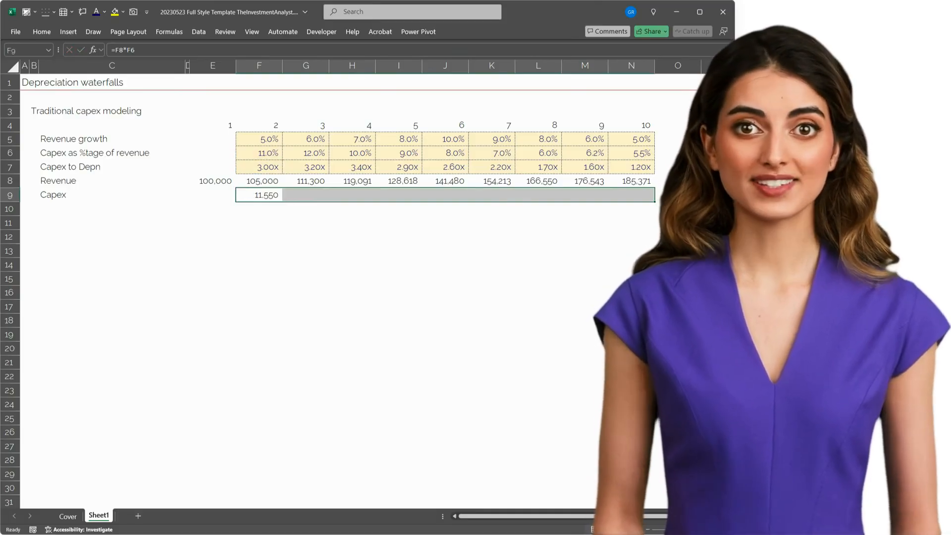
key("ctrl+r")
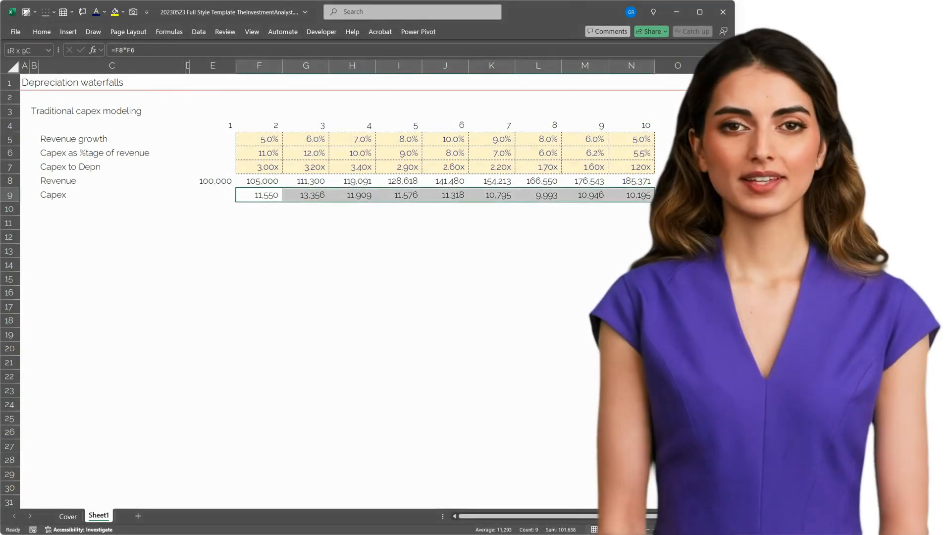
Step: Copy the year 2 capex percentage and Capex to Depn ratio from F6 and F7 into E6 and E7 for year 1
key("Up")
key("Up")
key("Up")
key("ctrl+c")
key("Left")
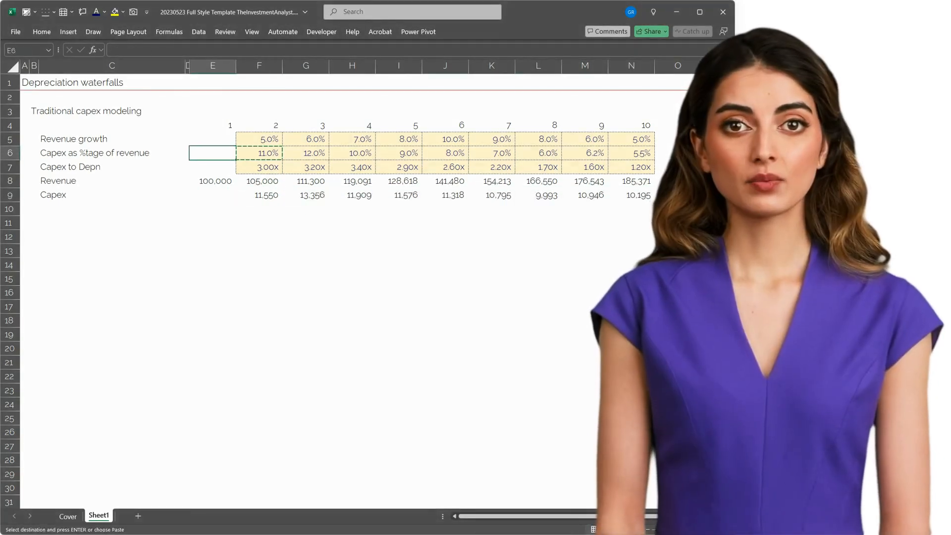
key("Return")
key("Down")
key("Right")
key("ctrl+c")
key("Left")
key("Return")
key("Up")
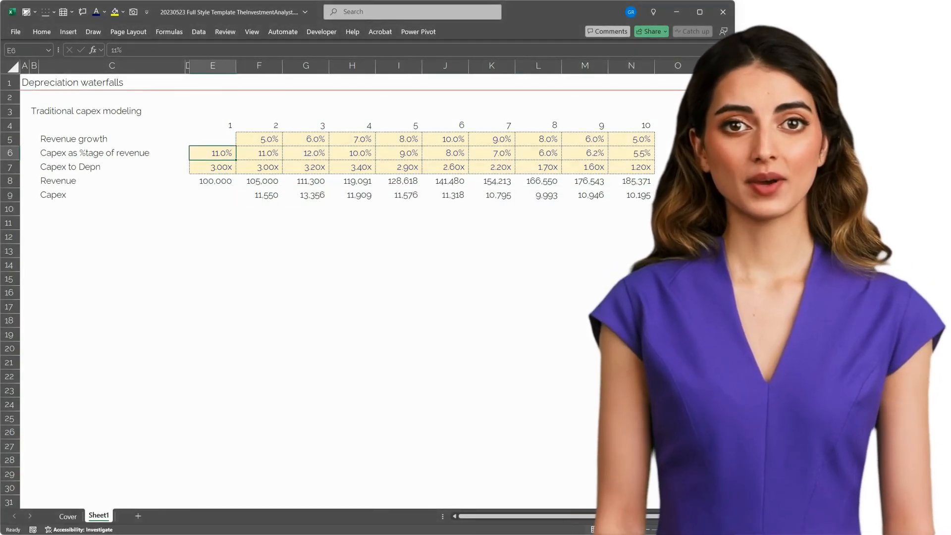
Step: Set the year 1 capex percentage in E6 to 14% and copy the capex formula from F9 into E9
type("14")
key("Return")
key("Down")
key("Right")
key("Down")
key("ctrl+c")
key("Left")
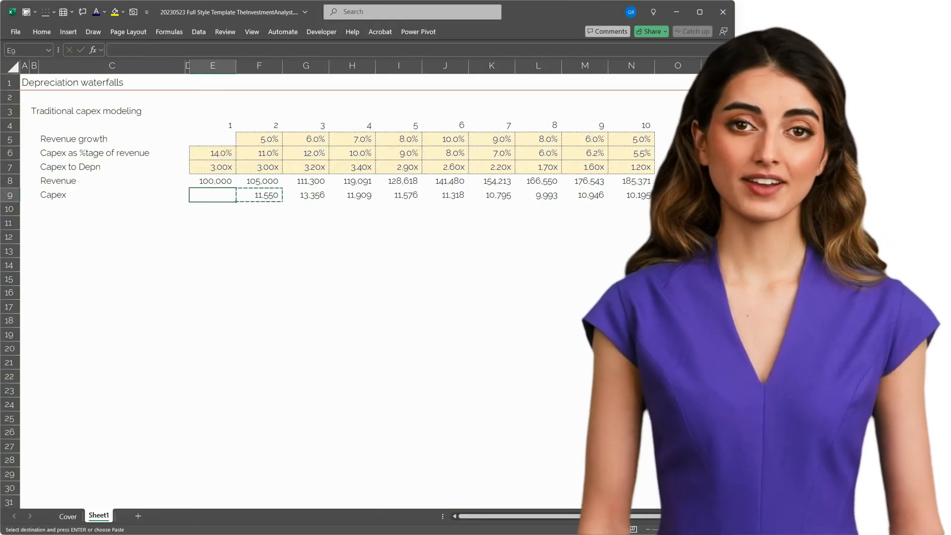
key("Return")
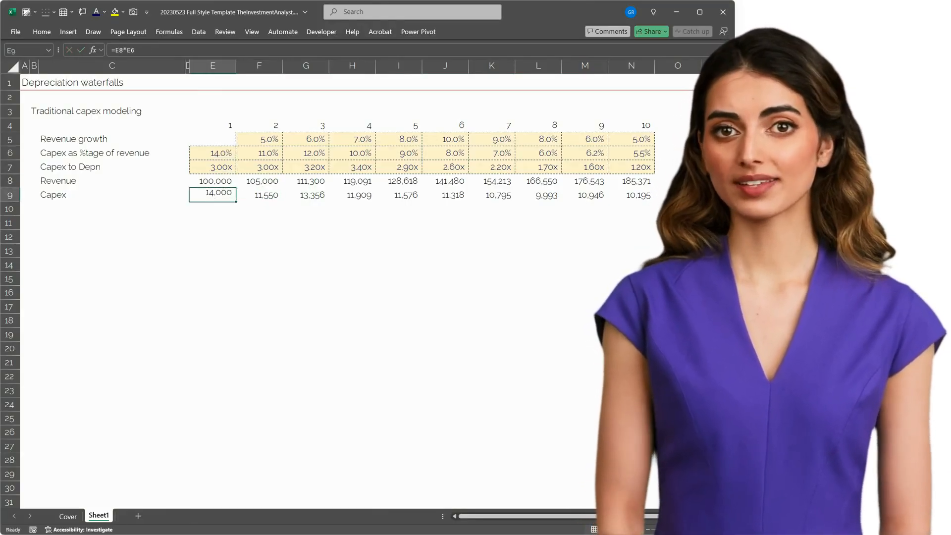
Step: Check the cell references of the capex formulas in E9 through H9
key("F2")
key("Escape")
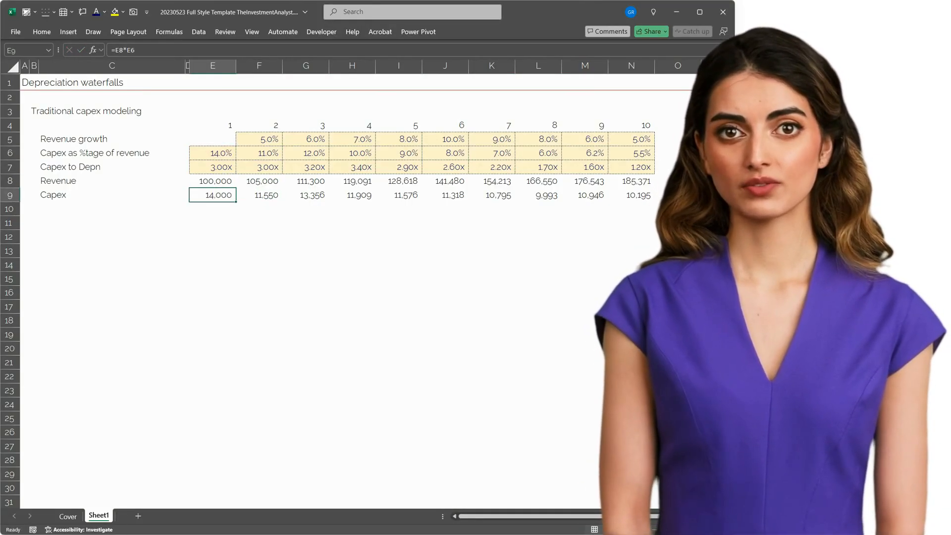
key("F2")
key("Tab")
key("F2")
key("Tab")
key("F2")
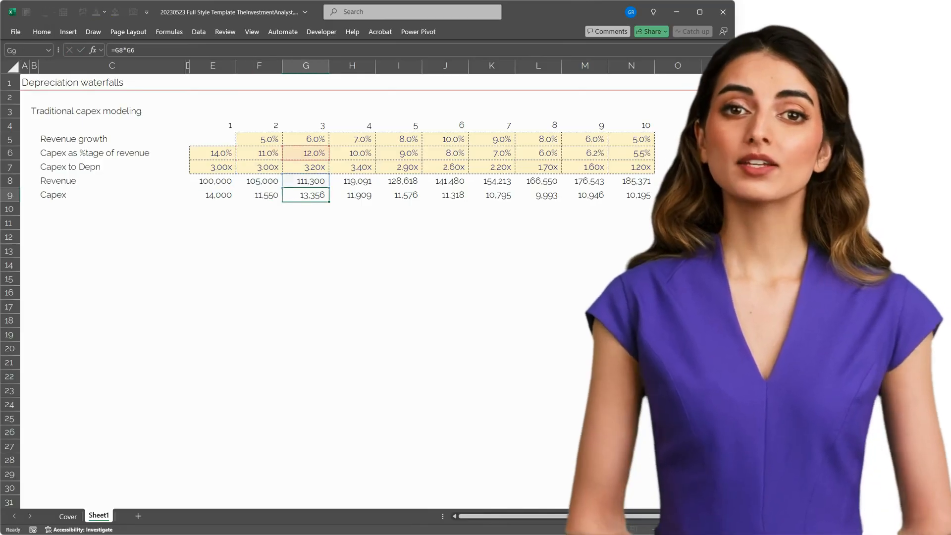
key("Tab")
key("F2")
key("shift+Tab")
key("Left")
key("Left")
Step: Set the year 1 capex percentage in E6 to 12%, and replace that with 10%
key("Up")
key("Up")
key("Up")
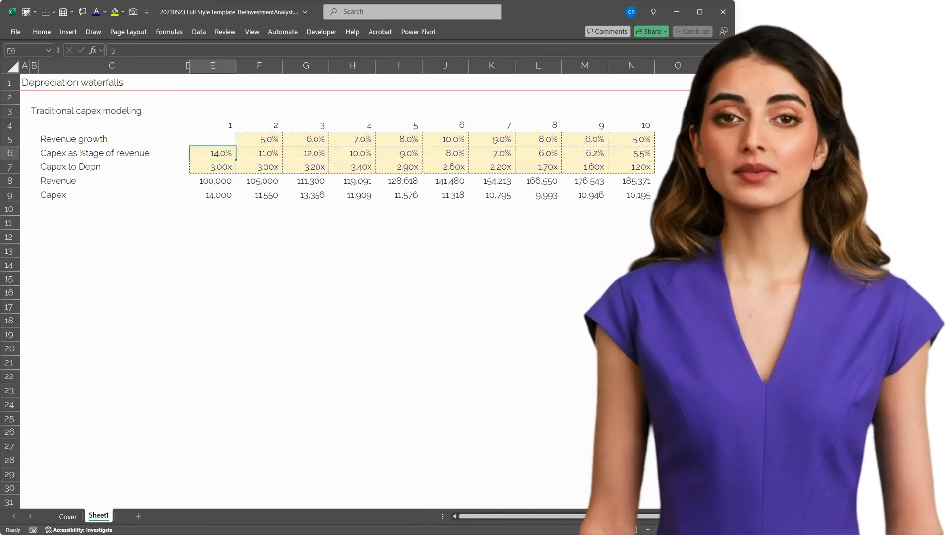
type("12")
key("Return")
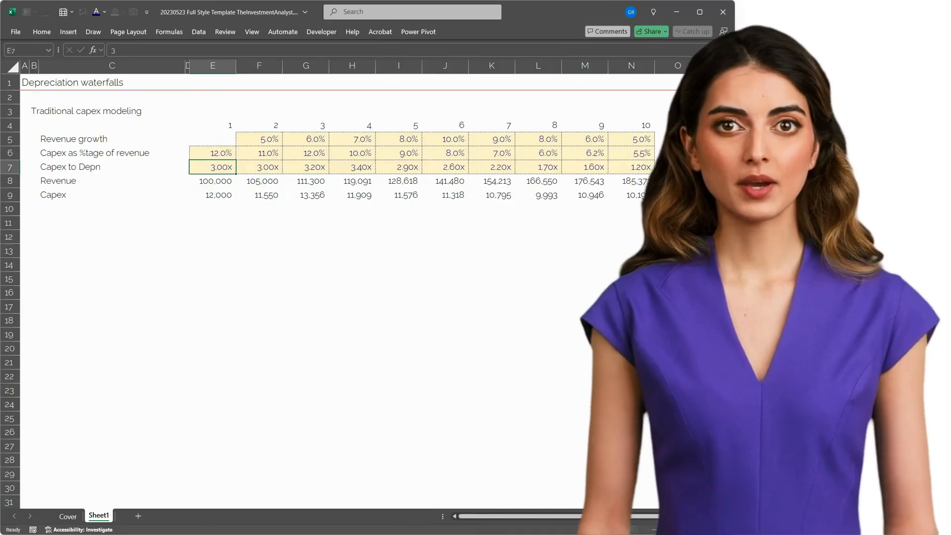
key("Up")
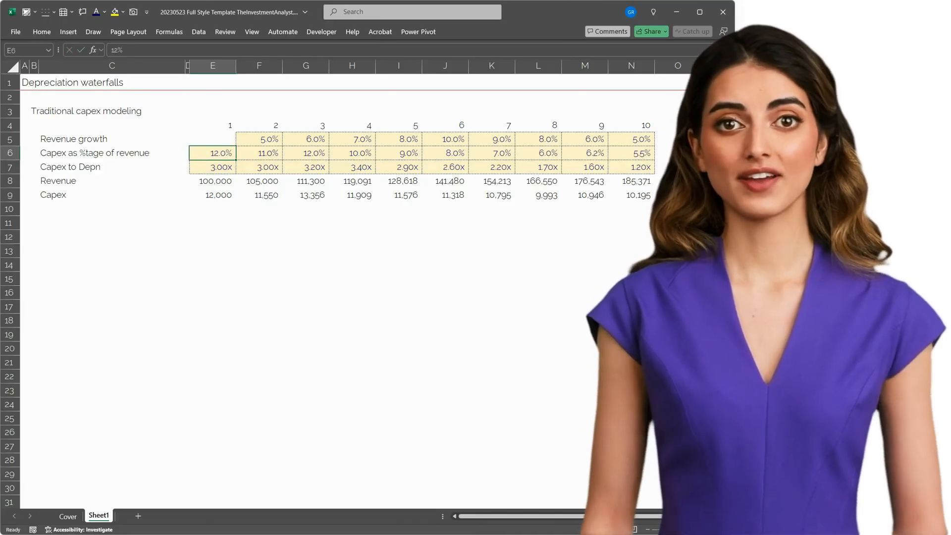
type("10")
key("Return")
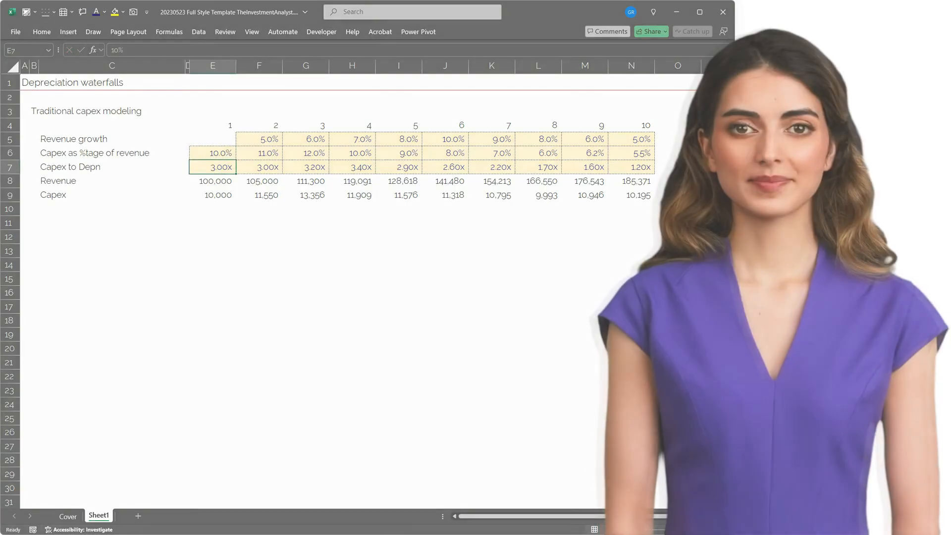
Step: Review the Capex row and the Capex to Depn ratios across years 1 to 10
key("Down")
key("Down")
key("ctrl+shift+Right")
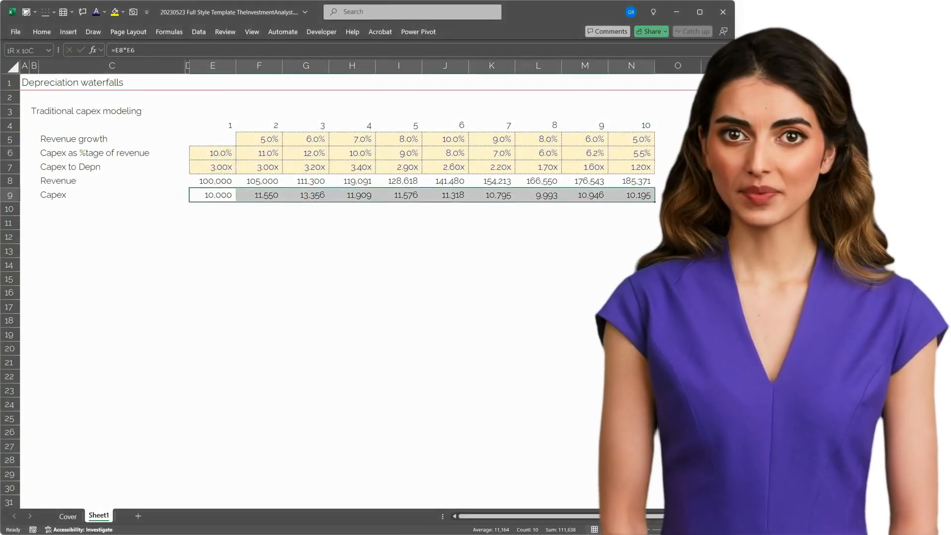
key("Up")
key("Up")
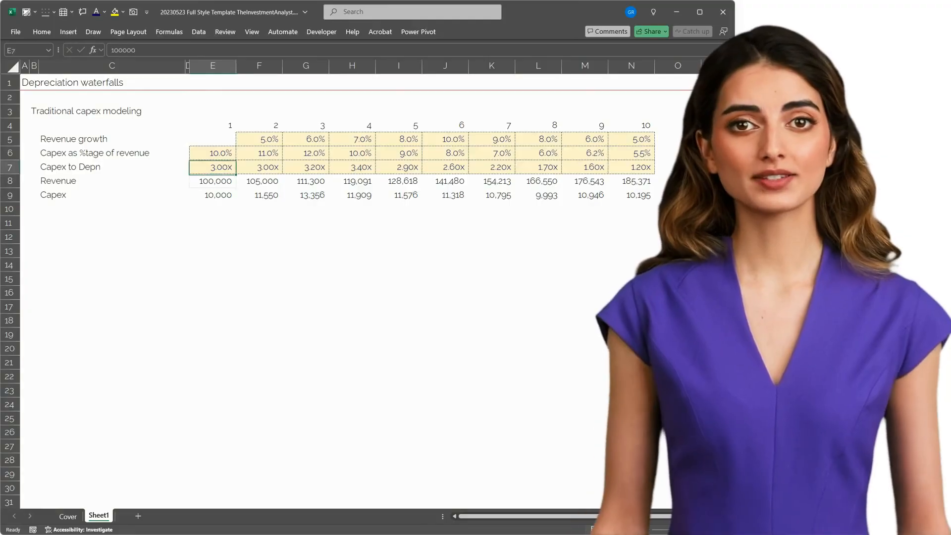
key("ctrl+shift+Right")
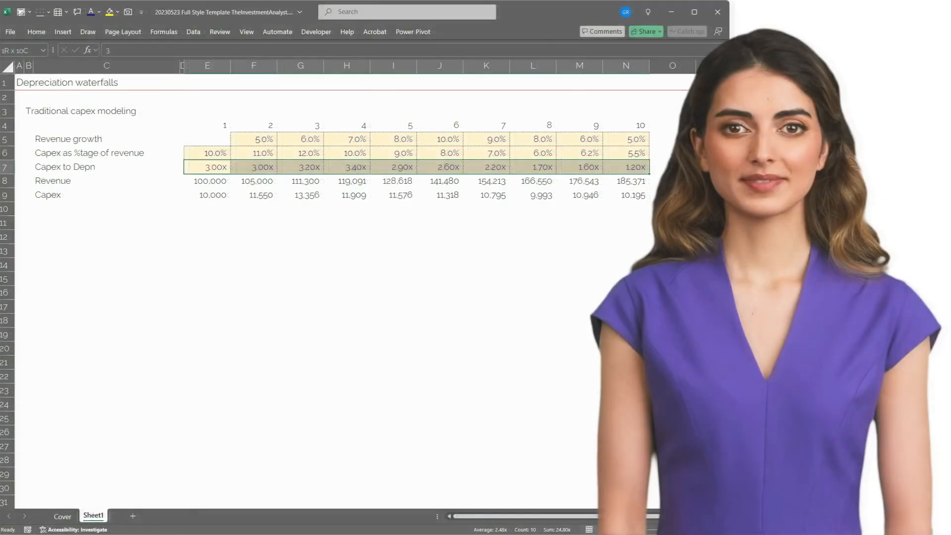
Step: Label the row below Capex as "Depn" in C10
key("Down")
key("Down")
key("Down")
key("Left")
key("Left")
type("D")
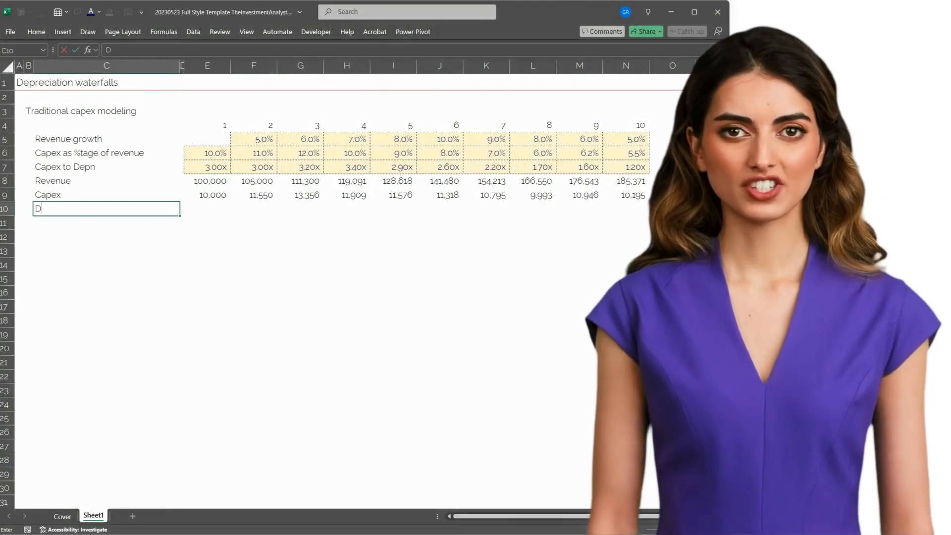
type("epn")
key("Return")
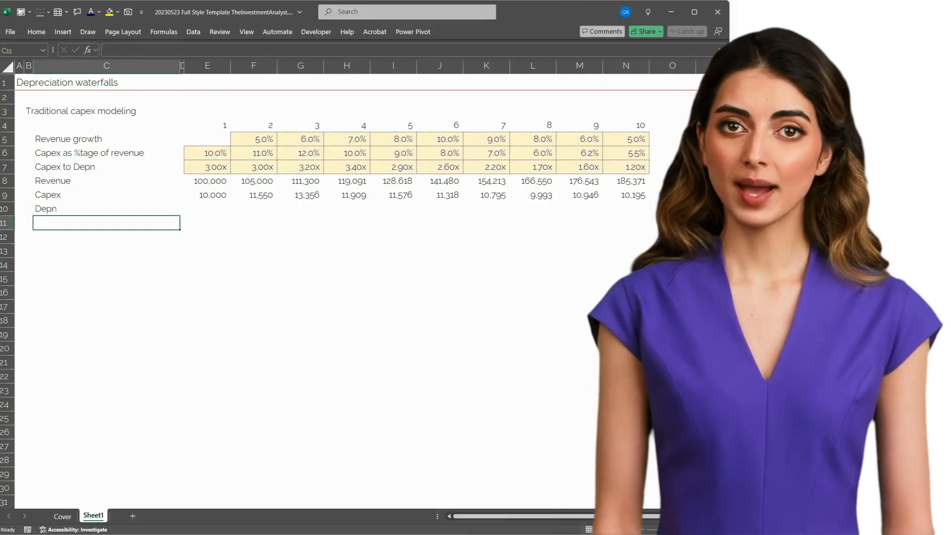
Step: Calculate year 1 depreciation in E10 by dividing capex by the Capex to Depn ratio, using =E9/E7
key("Up")
key("Right")
key("Right")
type("=")
key("Up")
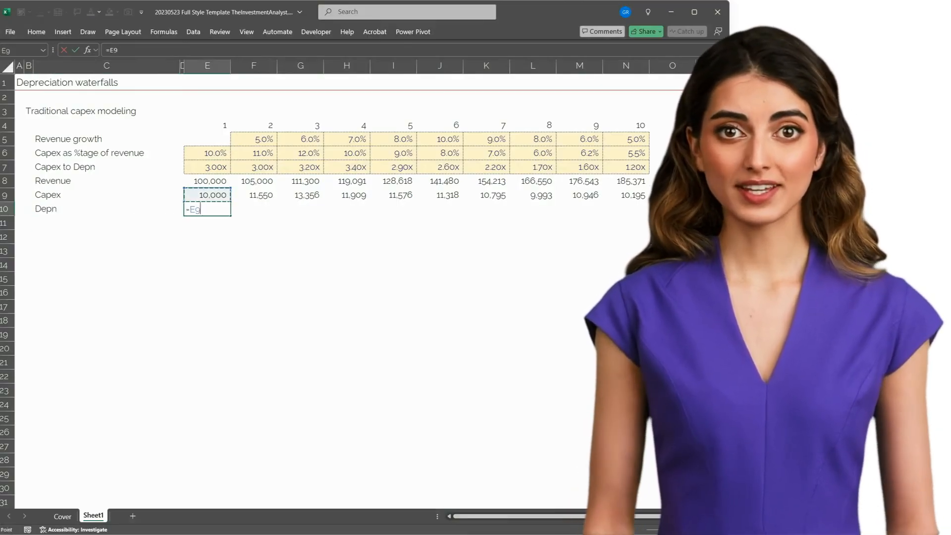
type("/")
key("Up")
key("Up")
key("Up")
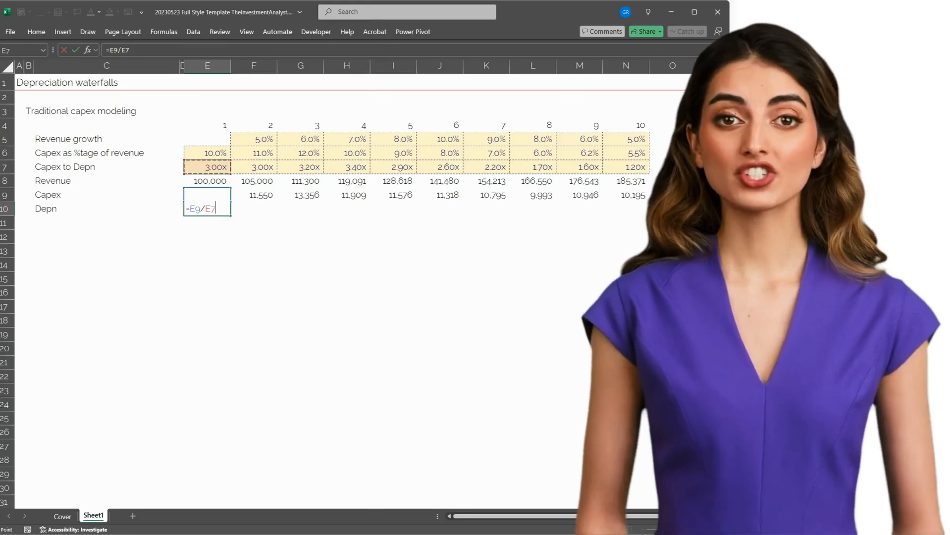
key("Return")
key("Up")
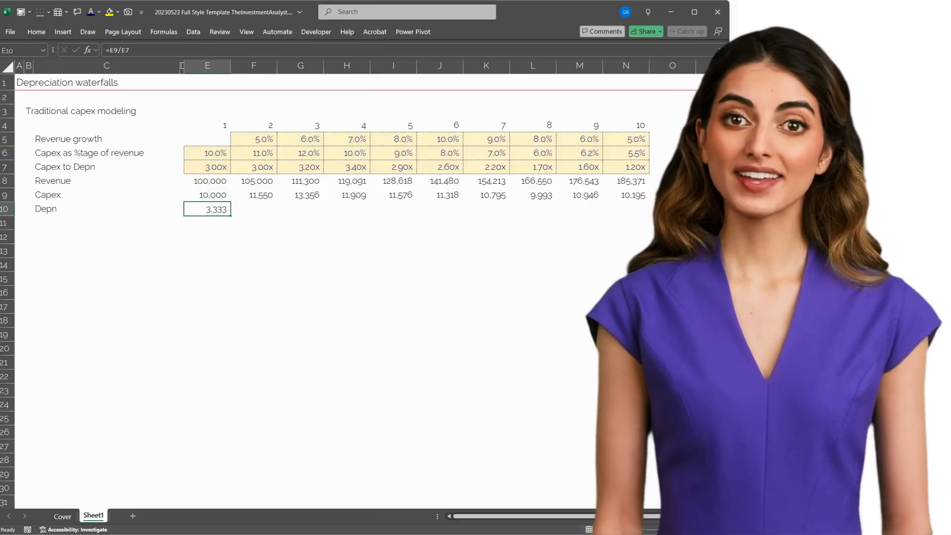
Step: Copy the year 1 depreciation formula from E10 across to year 10 in N10
key("shift+Up")
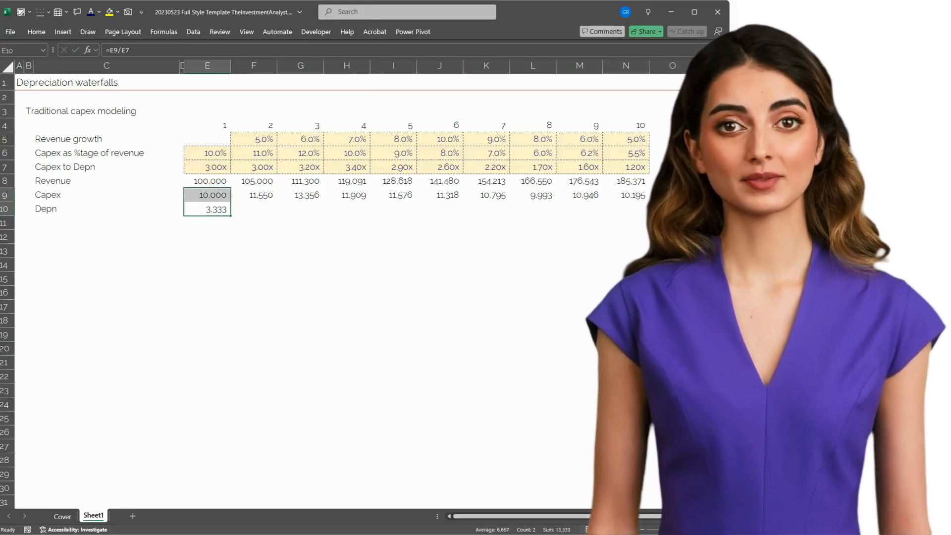
key("shift+Down")
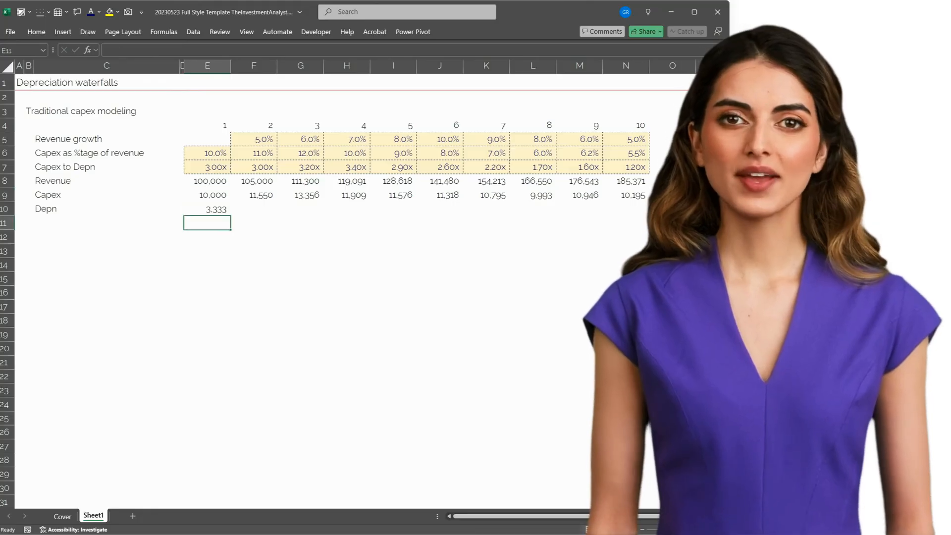
key("shift+Right")
key("shift+Right")
key("shift+Right")
key("shift+Right")
key("shift+Right")
key("shift+Right")
key("shift+Right")
key("shift+Right")
key("shift+Right")
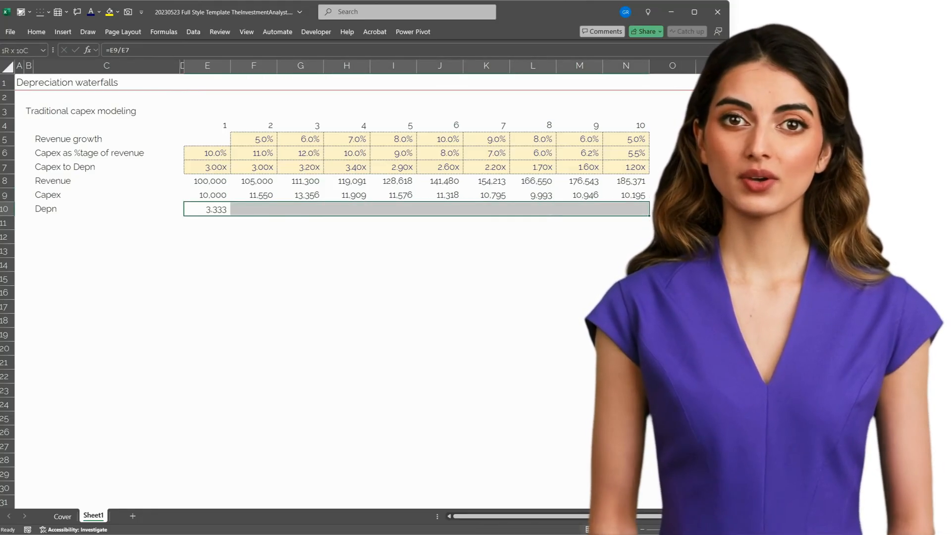
key("ctrl+r")
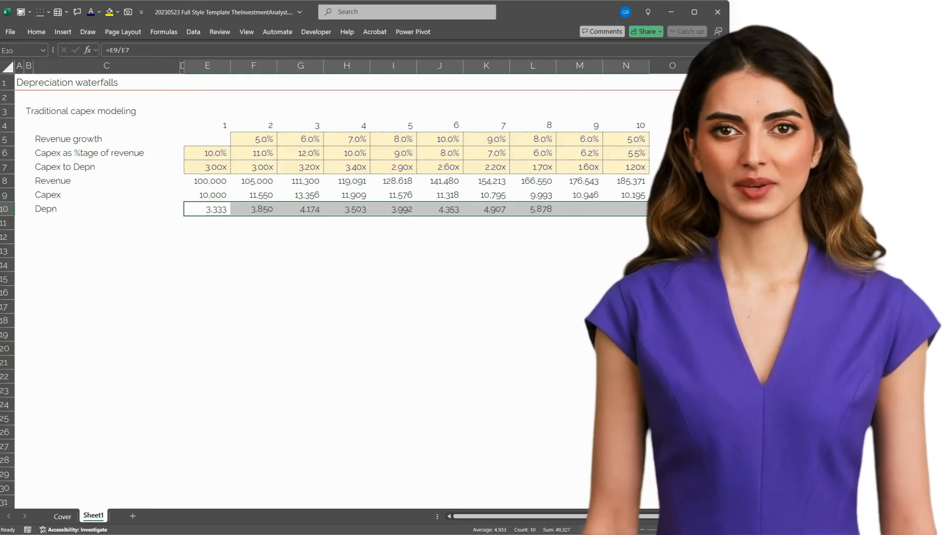
Step: Add the row labels "Investment capex" in C12 and "Maintenance capex" in C13, leaving row 11 blank
key("Down")
key("Left")
key("Left")
key("Left")
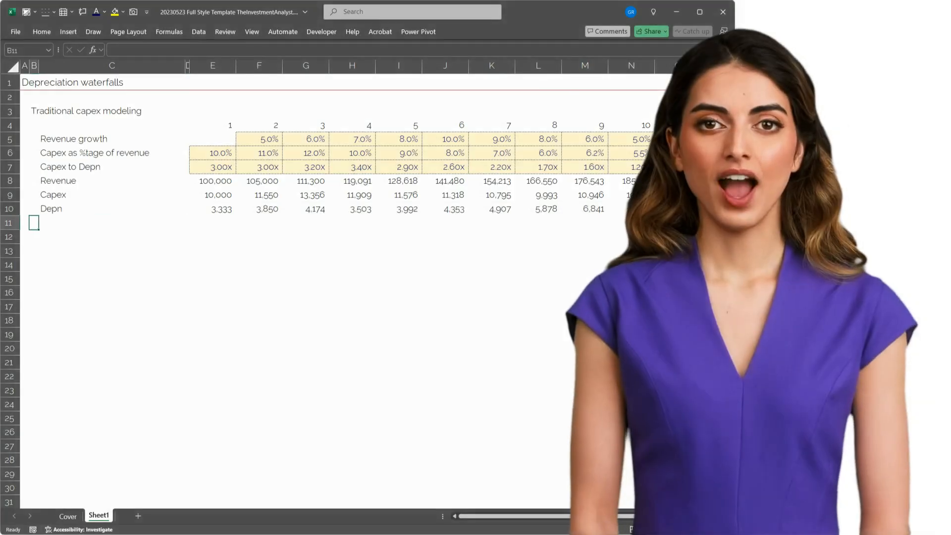
key("Down")
key("Right")
type("Investment ca")
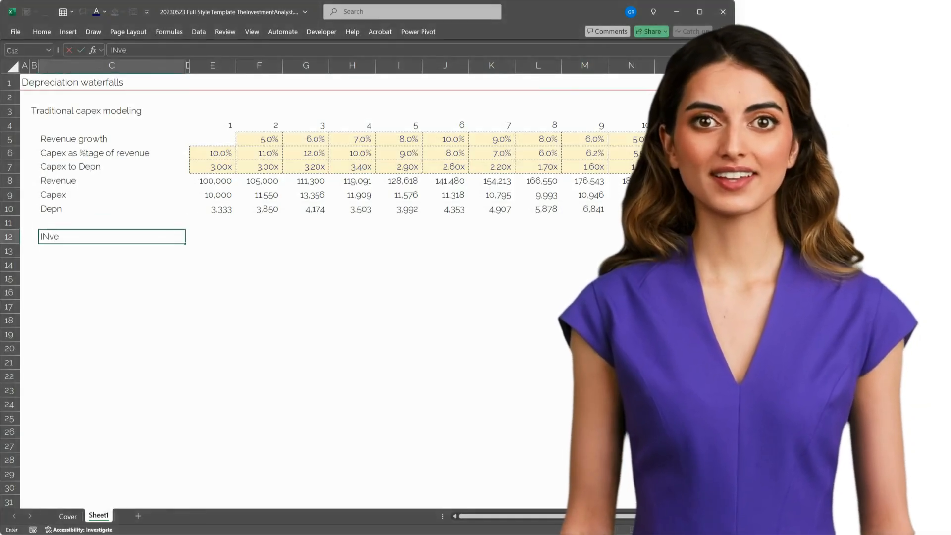
type("pex")
key("Return")
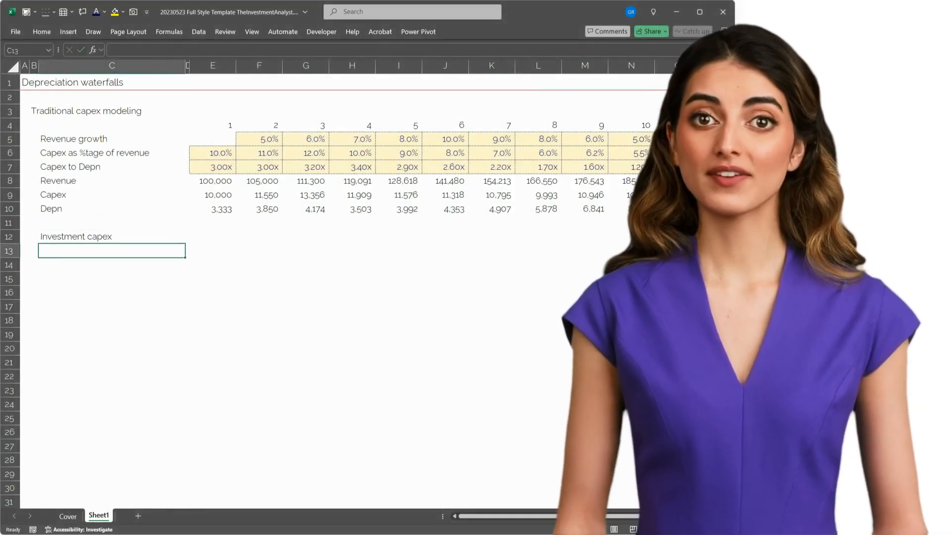
type("Maintenance capex")
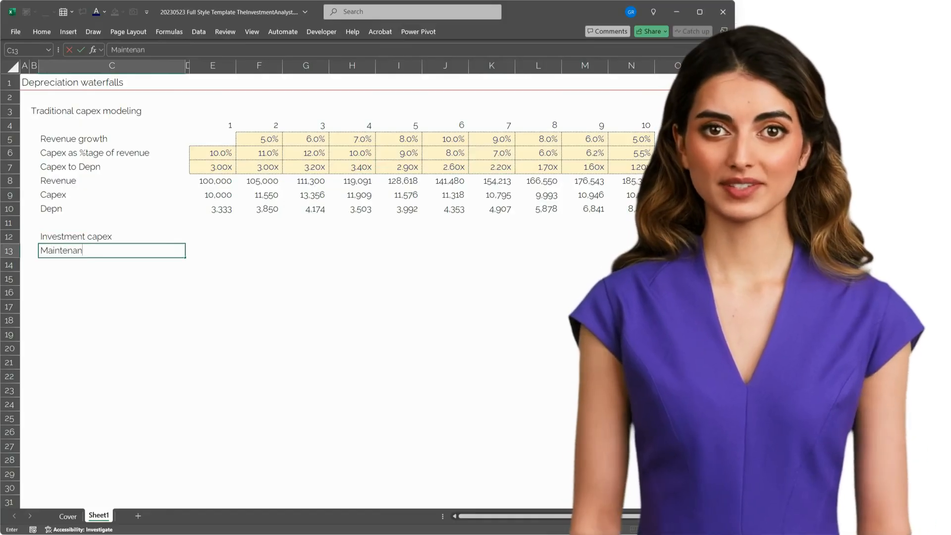
key("Return")
Step: Link year 1 maintenance capex in E13 to year 1 depreciation with =E10, and check the reference
key("Up")
key("Right")
key("Right")
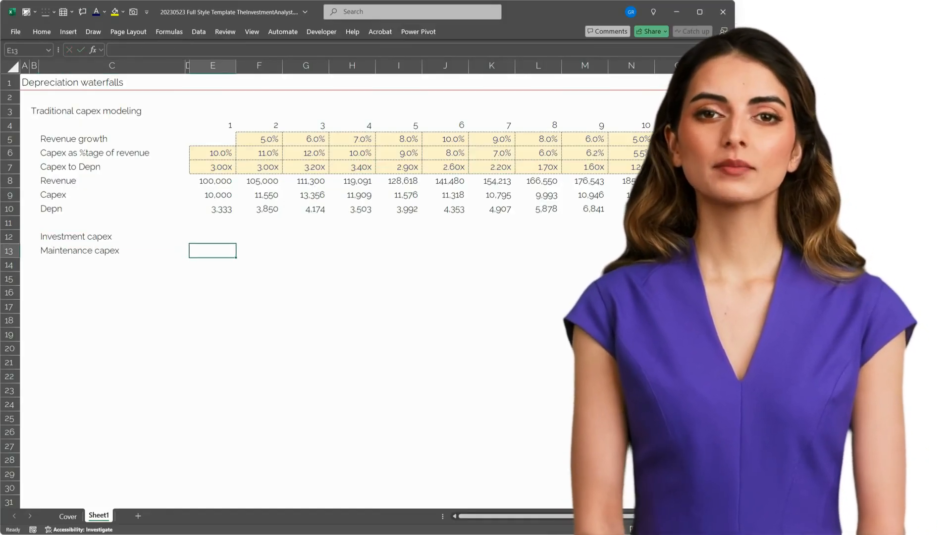
type("=")
key("Up")
key("Up")
key("Up")
key("Return")
key("Up")
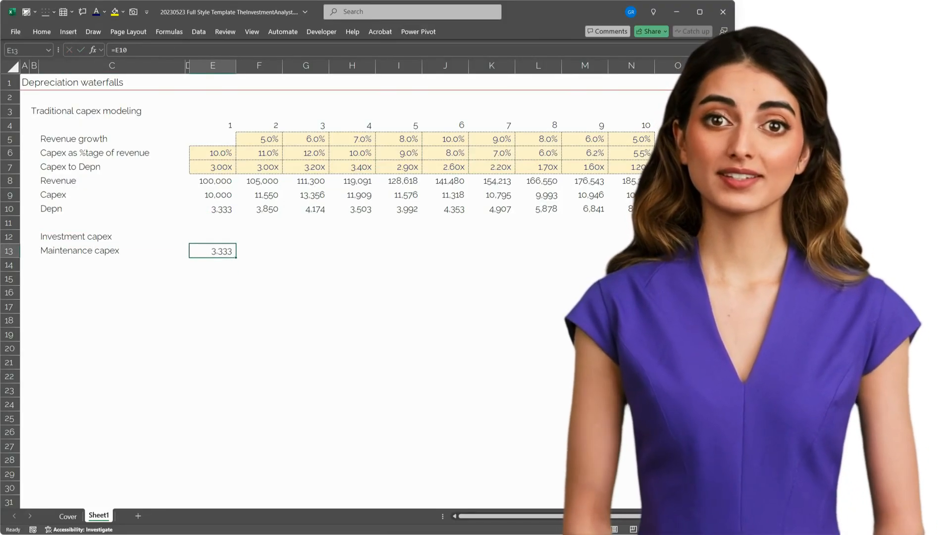
key("F2")
key("Escape")
Step: Calculate year 1 investment capex in E12 as capex less maintenance capex, using =E9-E13
key("Up")
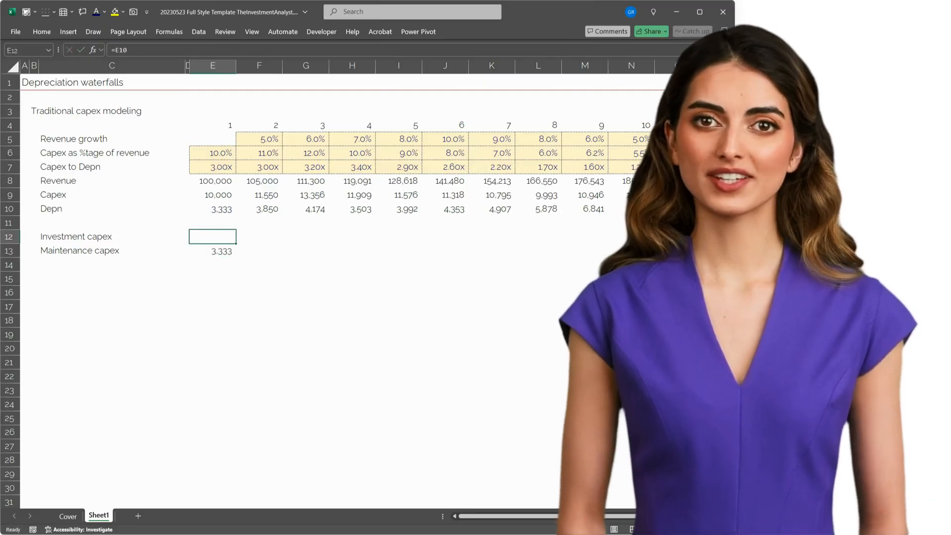
type("=")
key("Up")
key("Up")
key("Up")
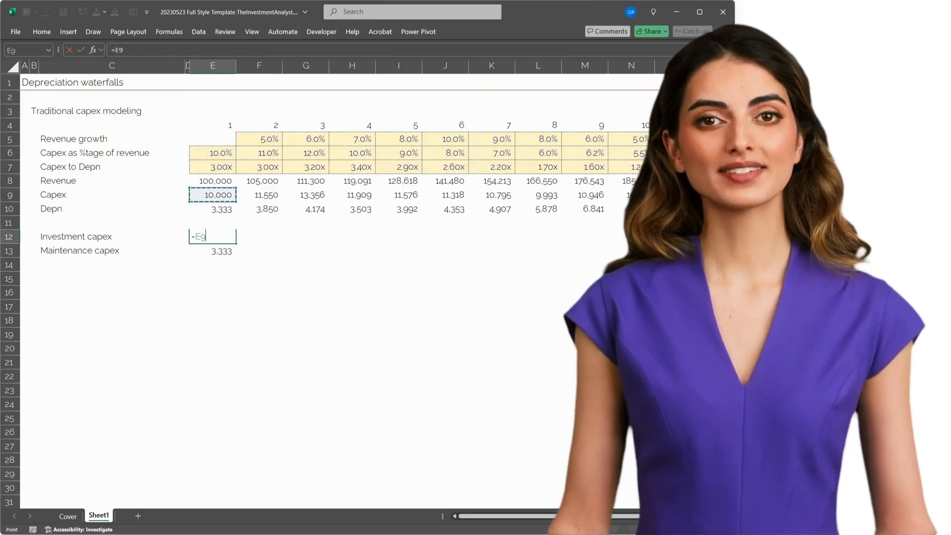
type("-")
key("Down")
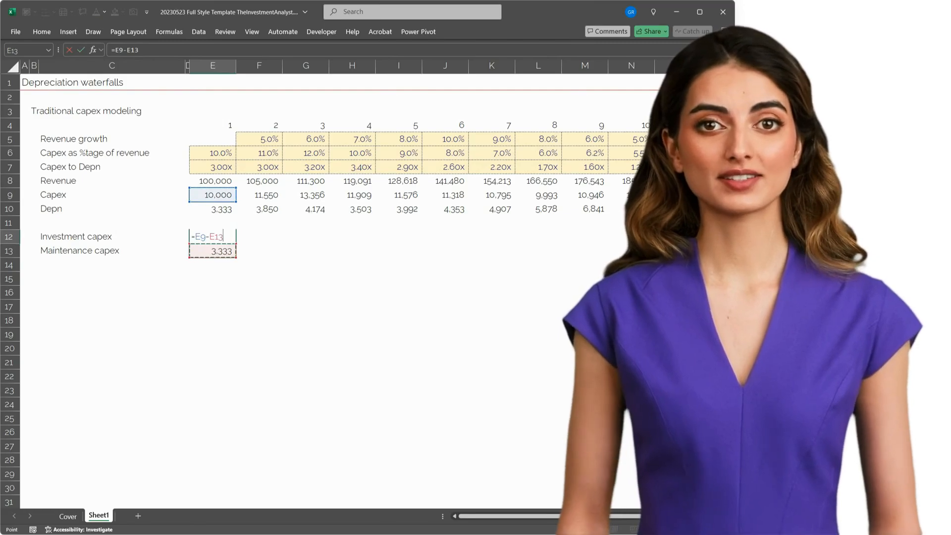
key("Return")
Step: Total the year 1 investment and maintenance capex in E14 with =SUM(E12:E13)
key("Down")
key("alt+equal")
key("ctrl+Return")
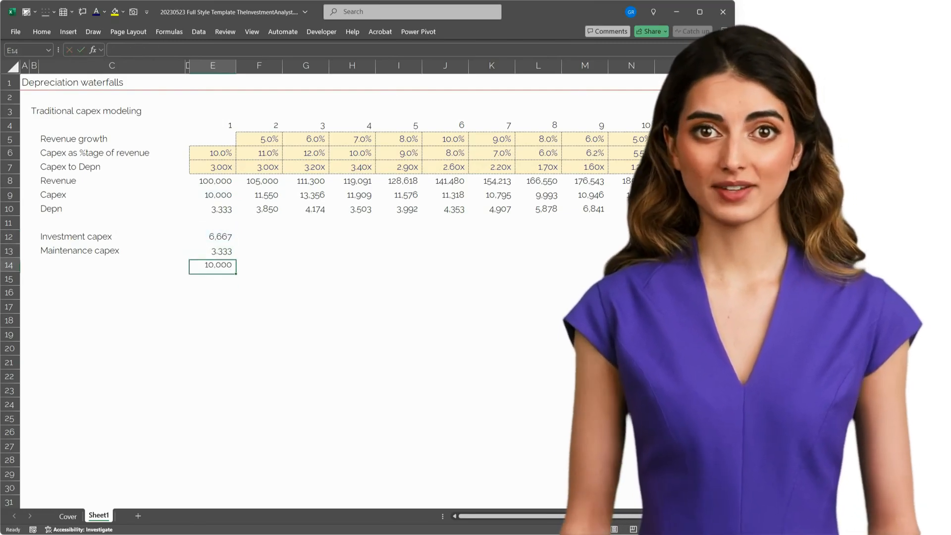
Step: Copy the investment capex, maintenance capex and total formulas in E12:E14 across to year 10 in column N
key("shift+Up")
key("shift+Up")
key("shift+Right")
key("shift+Right")
key("shift+Right")
key("shift+Right")
key("shift+Right")
key("shift+Right")
key("shift+Right")
key("shift+Right")
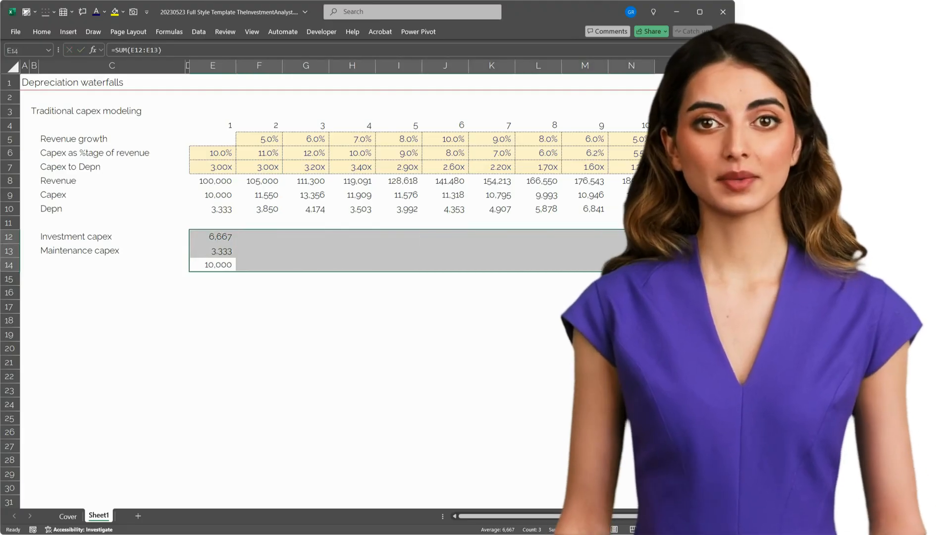
key("ctrl+r")
Step: Label the total row in C14 by linking it to the Capex label in C9
key("Down")
key("Left")
key("Left")
key("Left")
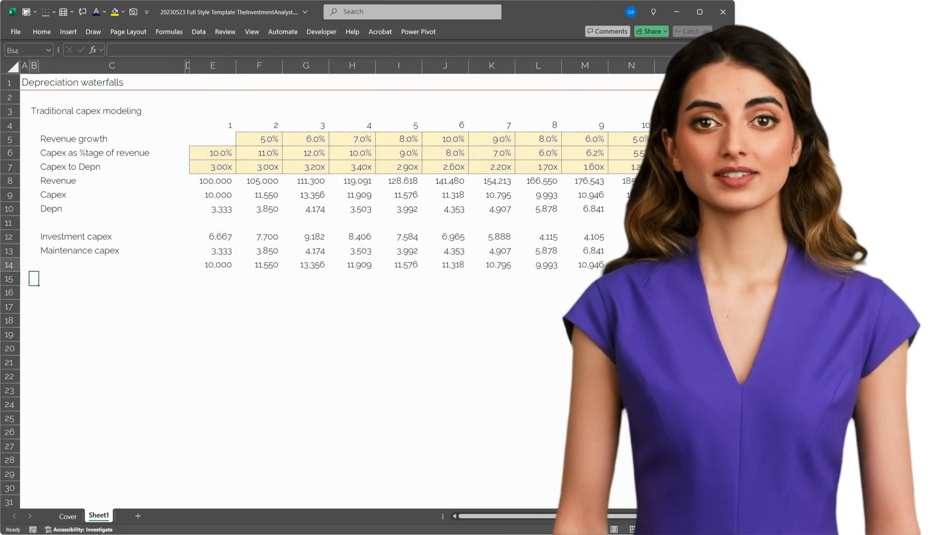
key("Right")
key("Up")
type("=")
key("Up")
key("Up")
key("Up")
key("Up")
key("Up")
key("Return")
key("Up")
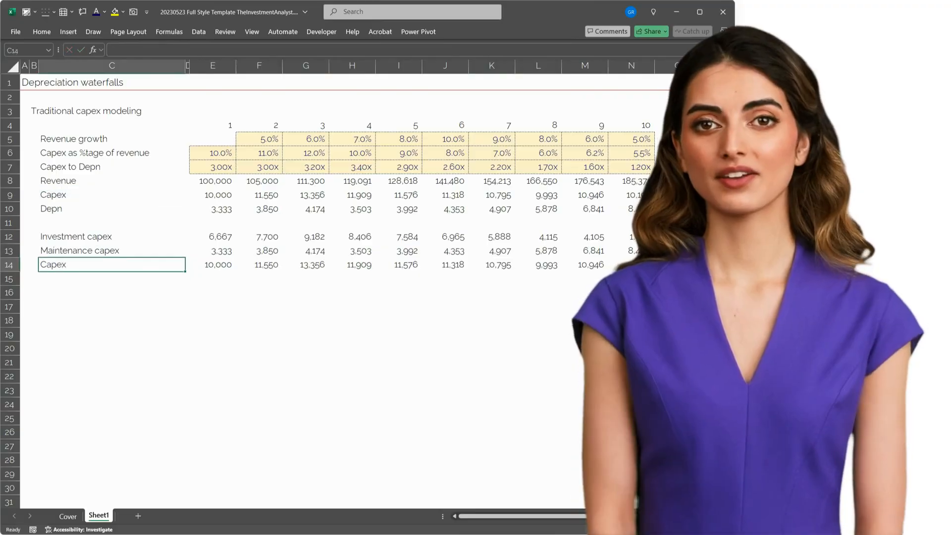
Step: Add a top border to the Capex total row from C14 to N14
key("shift+Right")
key("shift+Right")
key("shift+Right")
key("shift+Right")
key("shift+Right")
key("shift+Right")
key("shift+Right")
key("shift+Right")
key("shift+Right")
key("shift+Right")
key("shift+Right")
key("p")
key("Right")
key("Right")
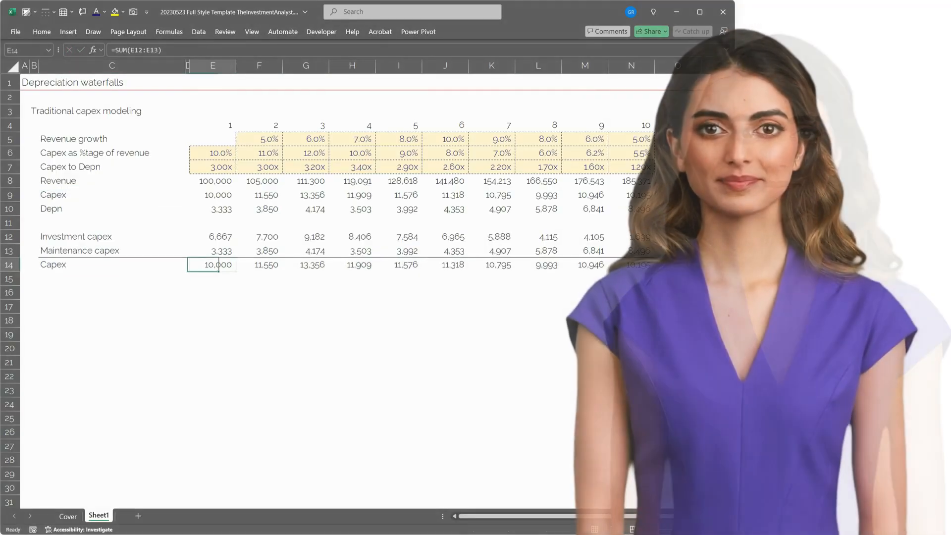
Step: Compare maintenance capex with investment capex in rows 12 and 13 across years 1 to 10
key("Up")
key("Right")
key("Right")
key("Right")
key("Right")
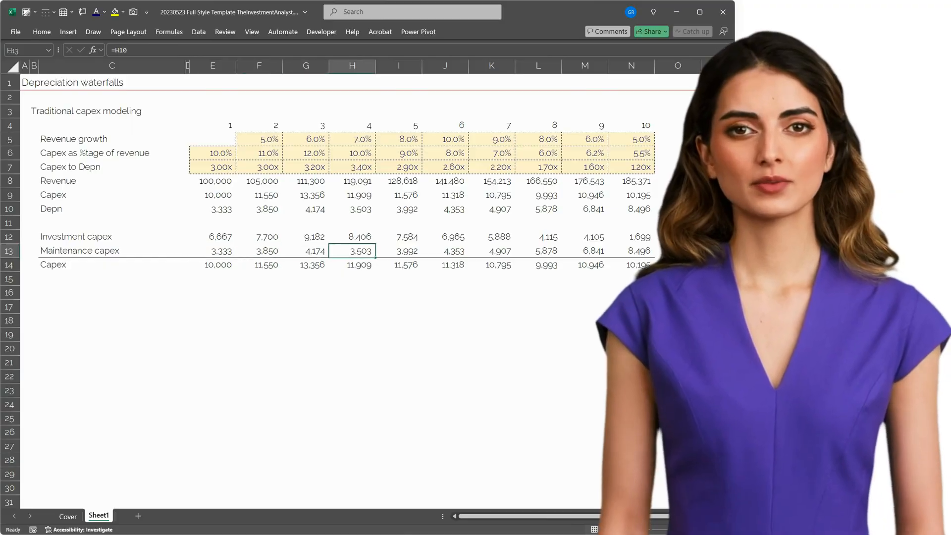
key("Right")
key("Right")
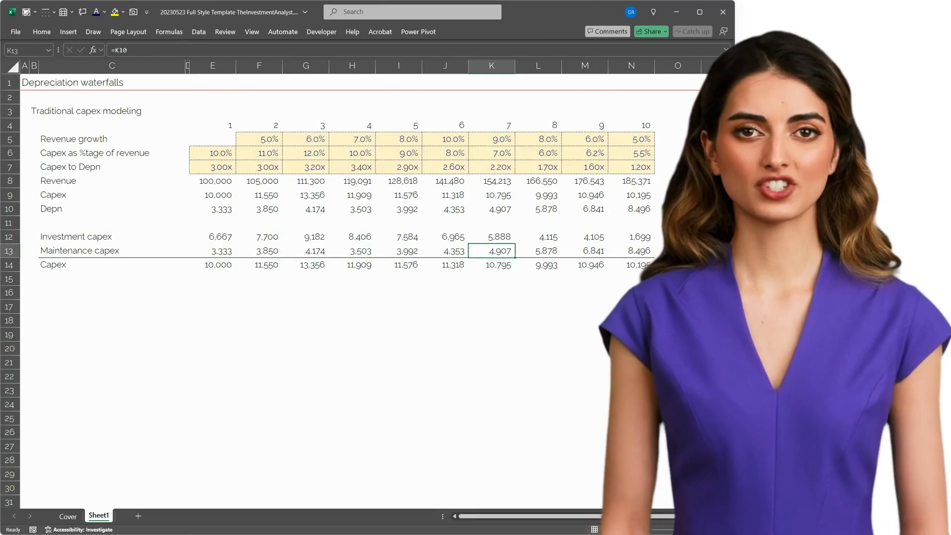
key("Right")
key("Right")
key("Right")
key("shift+Left")
key("shift+Left")
key("shift+Left")
key("shift+Left")
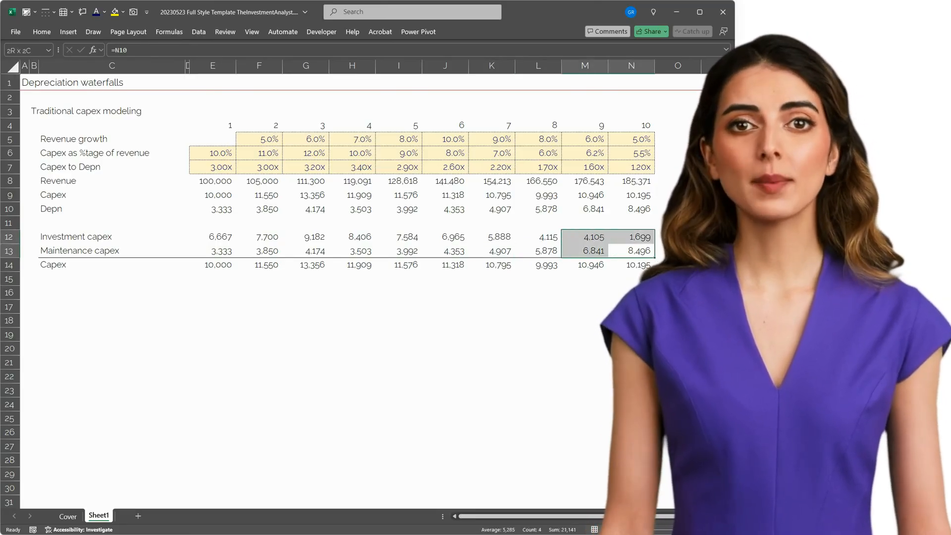
Step: Review the Maintenance capex row and the Capex total row across all ten years
key("Down")
key("Up")
key("ctrl+shift+Left")
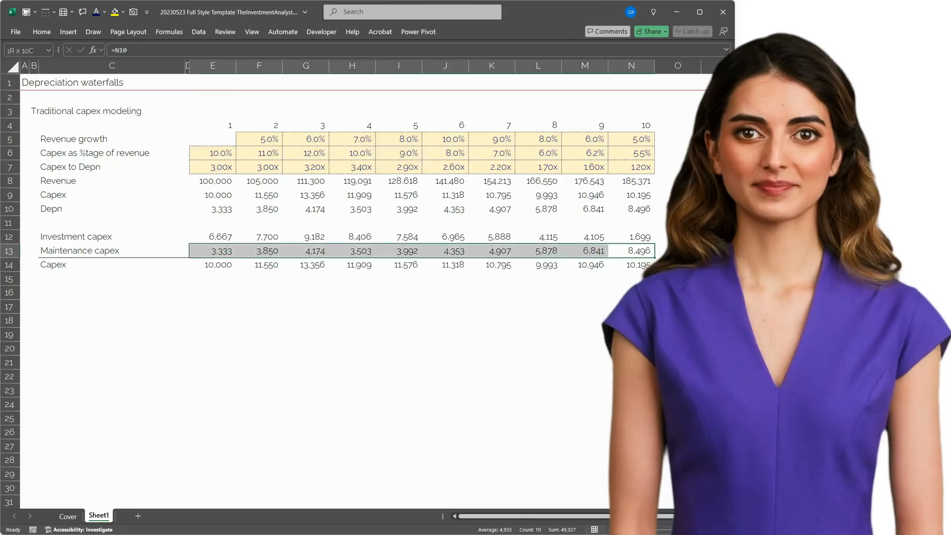
key("Down")
key("ctrl+shift+Left")
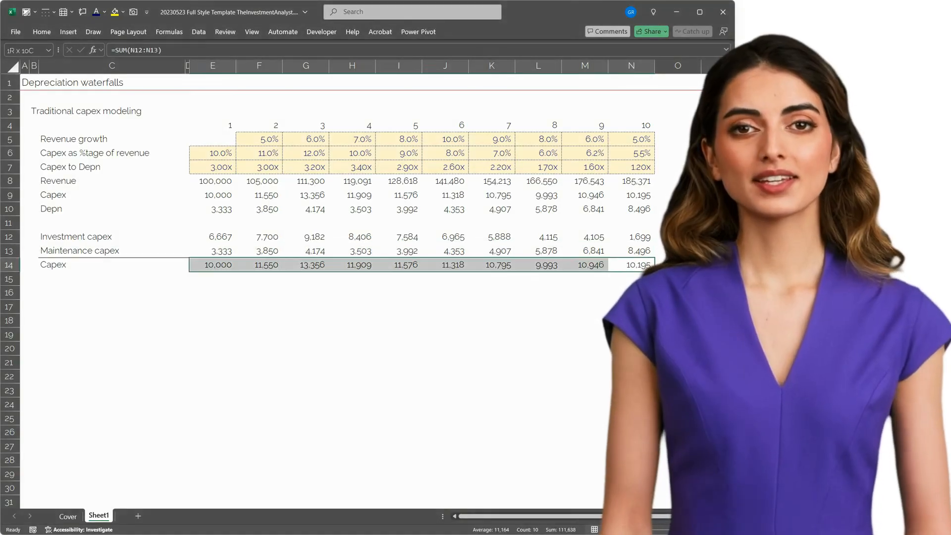
key("ctrl+shift+Left")
key("shift+Up")
key("shift+Up")
Step: Review the Revenue, Capex and Depn rows in rows 8 to 10 across all ten years
key("Up")
key("Up")
key("Up")
key("Up")
key("ctrl+shift+Left")
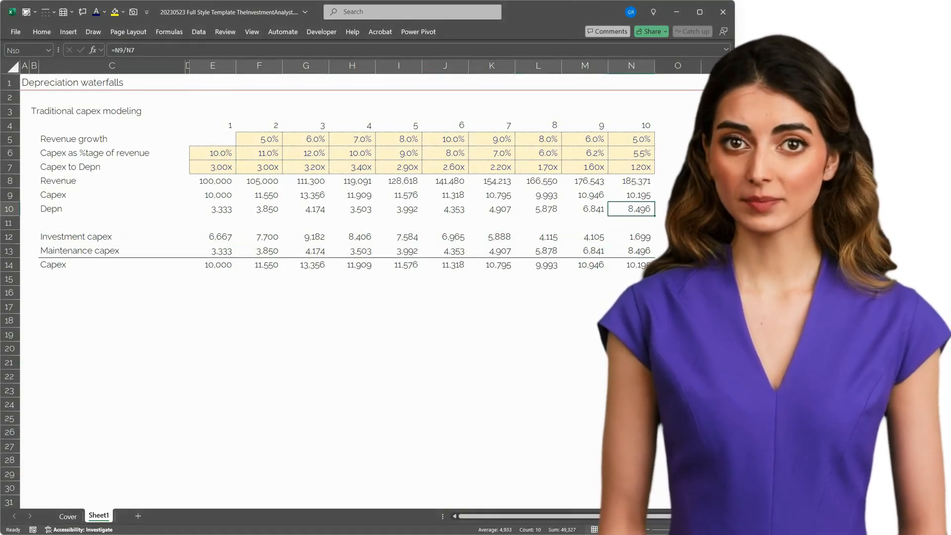
key("ctrl+shift+Left")
key("shift+Up")
key("shift+Up")
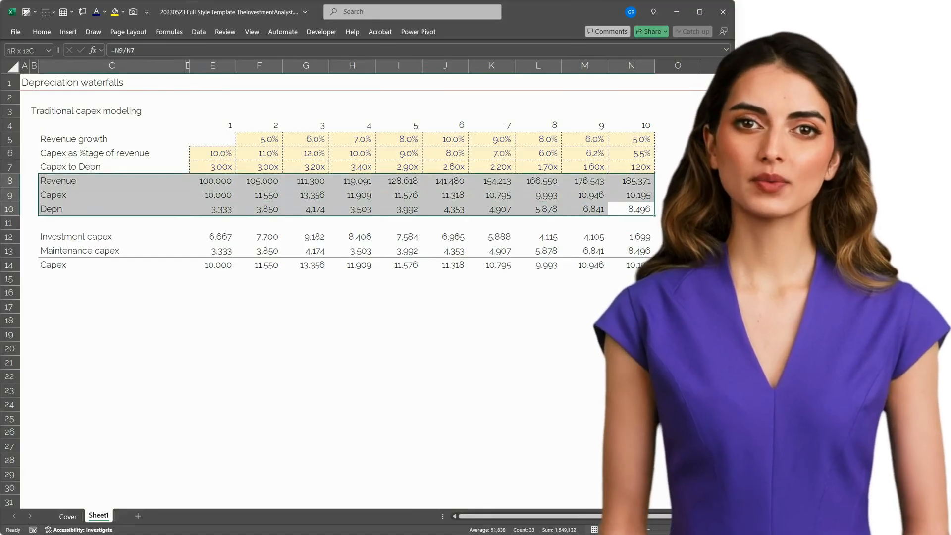